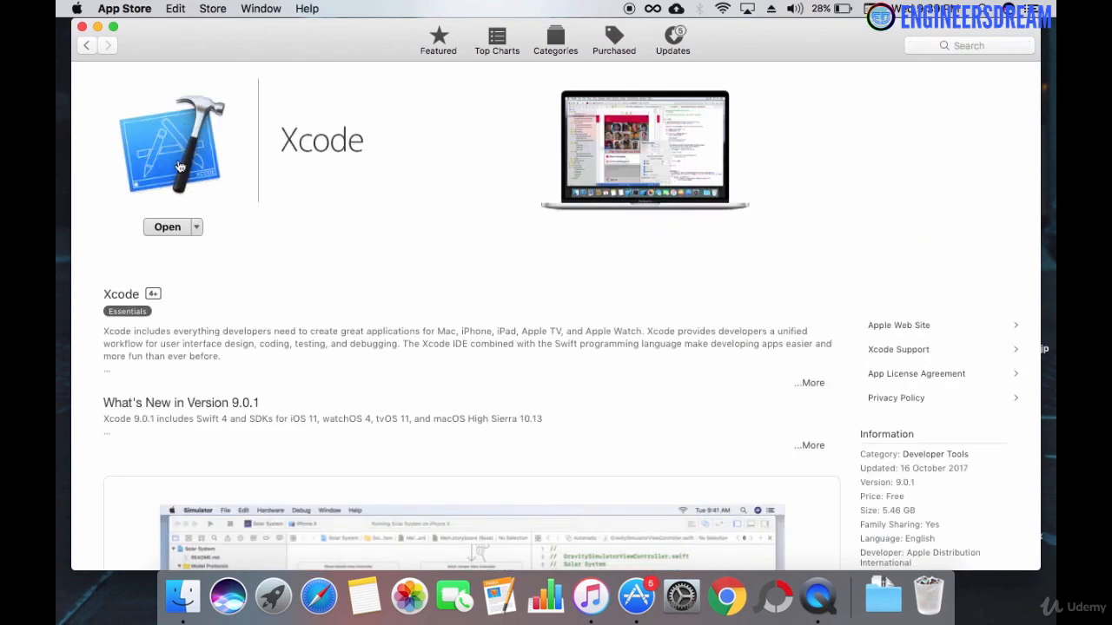
{"action": "left_click", "coordinate": [185, 231]}
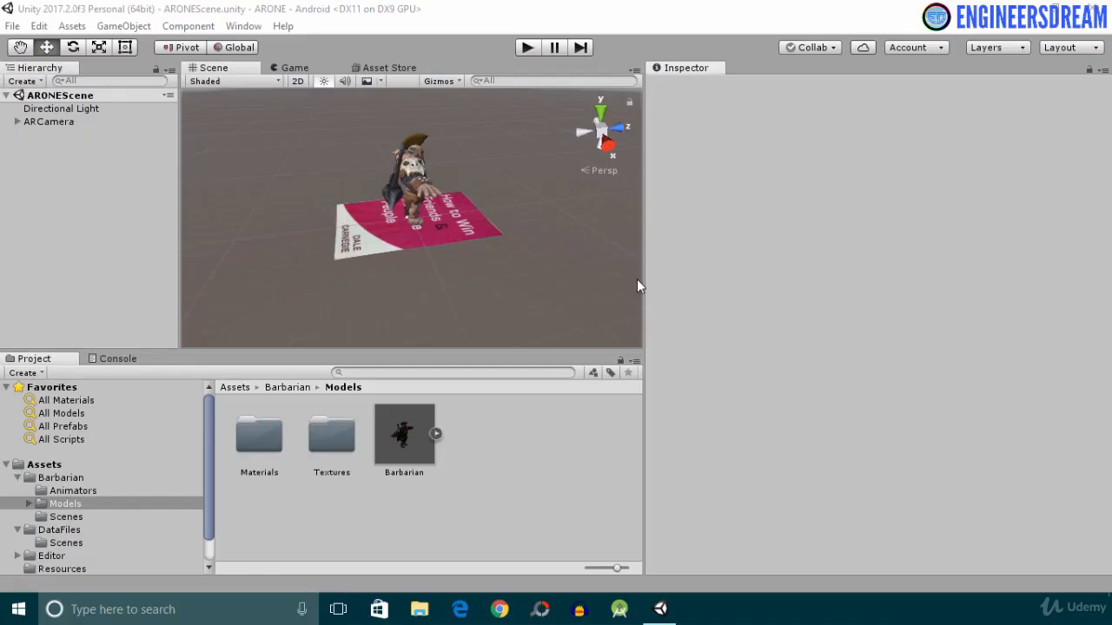
{"action": "left_click", "coordinate": [432, 125]}
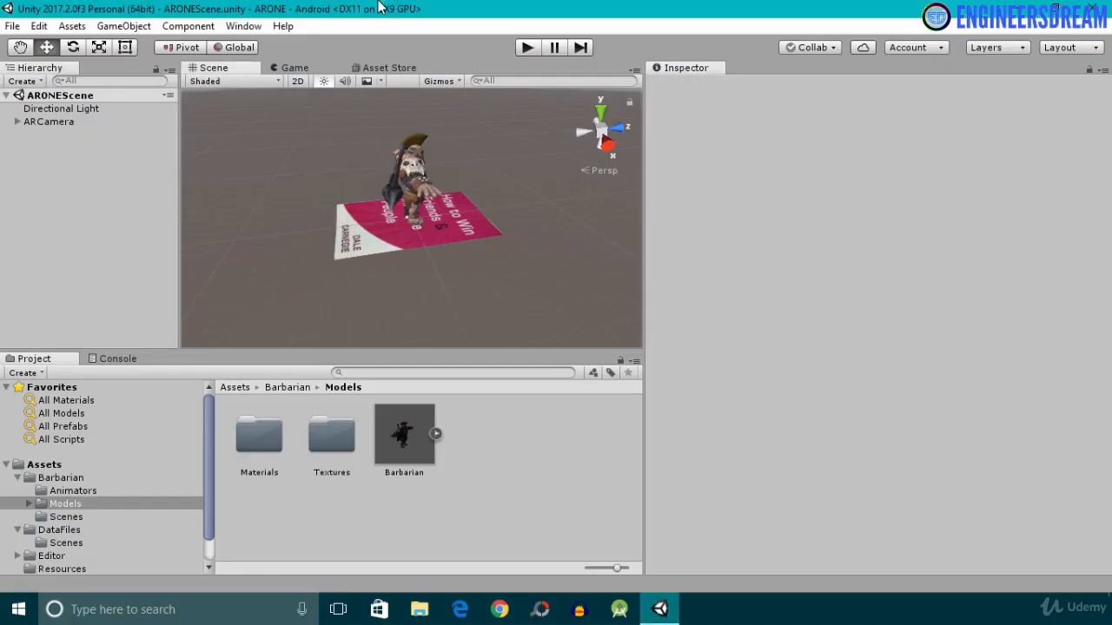
{"action": "left_click", "coordinate": [12, 26]}
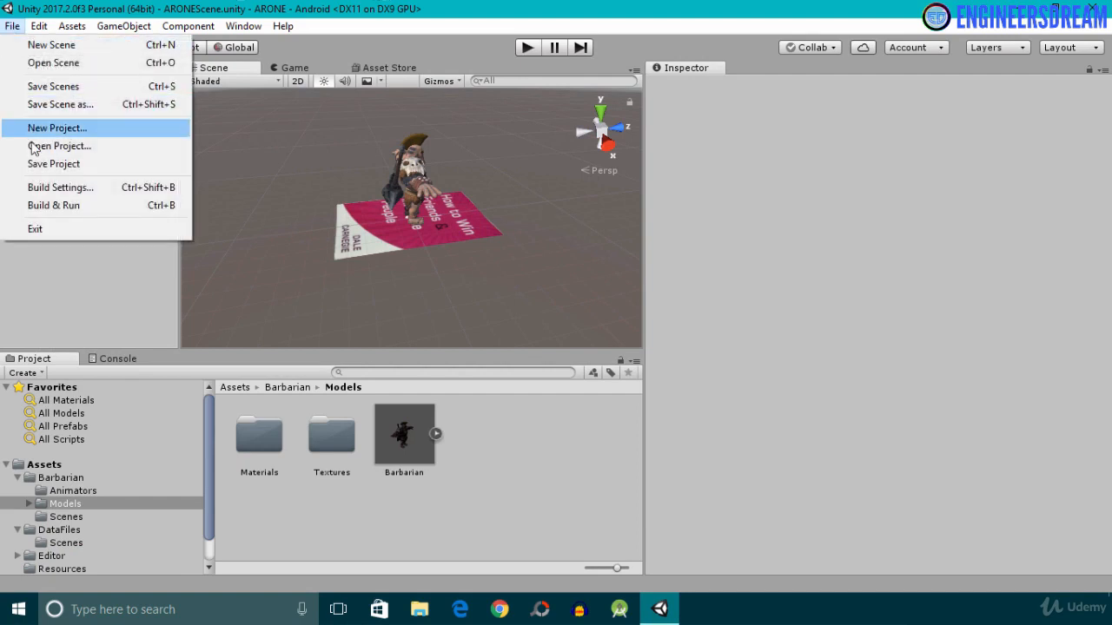
{"action": "left_click", "coordinate": [52, 147]}
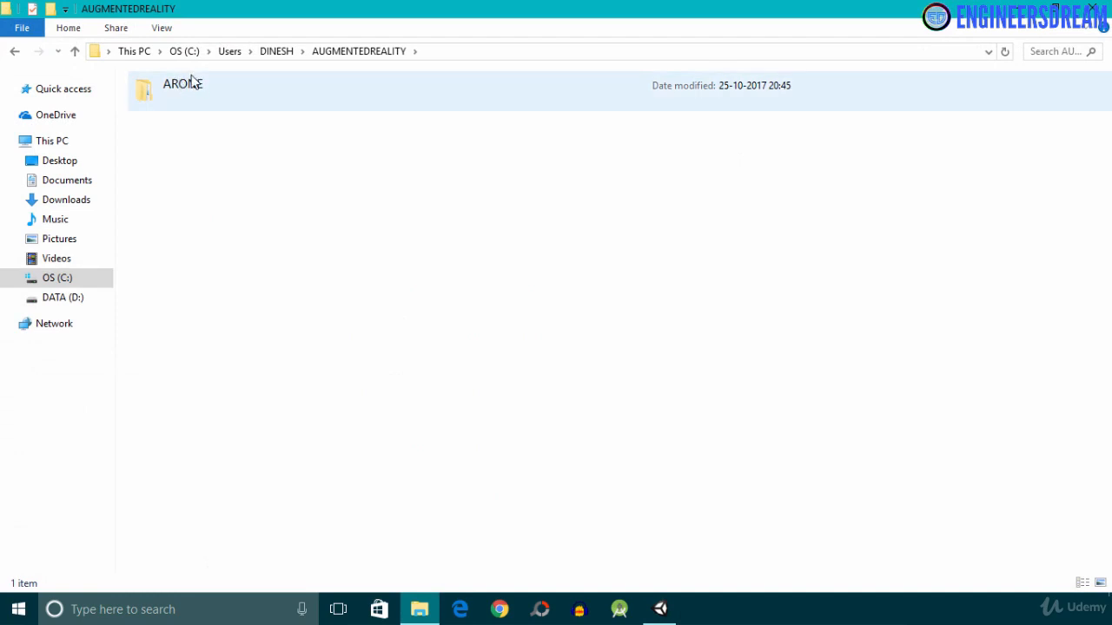
Copy the ARONE project folder inside the AUGMENTEDREALITY directory
{"action": "right_click", "coordinate": [196, 87]}
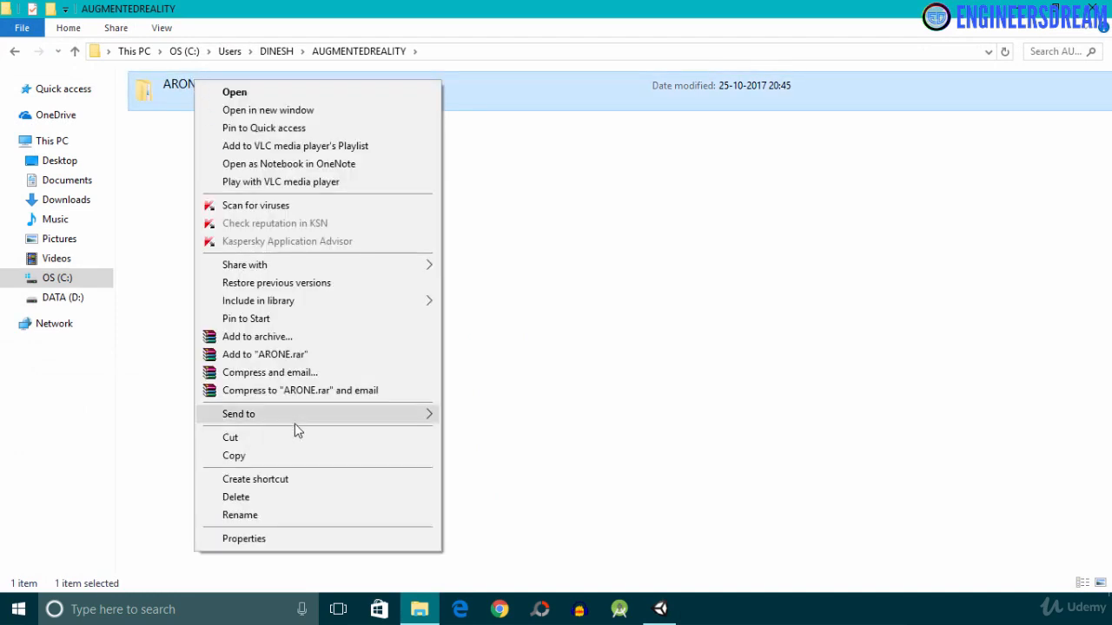
{"action": "left_click", "coordinate": [295, 457]}
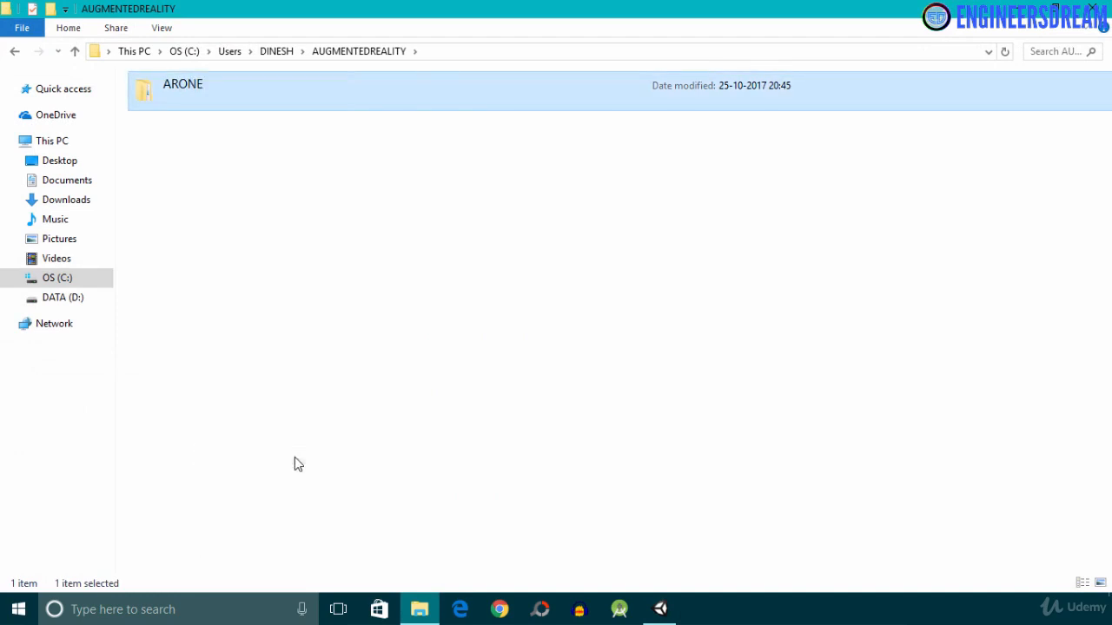
{"action": "left_click", "coordinate": [310, 335]}
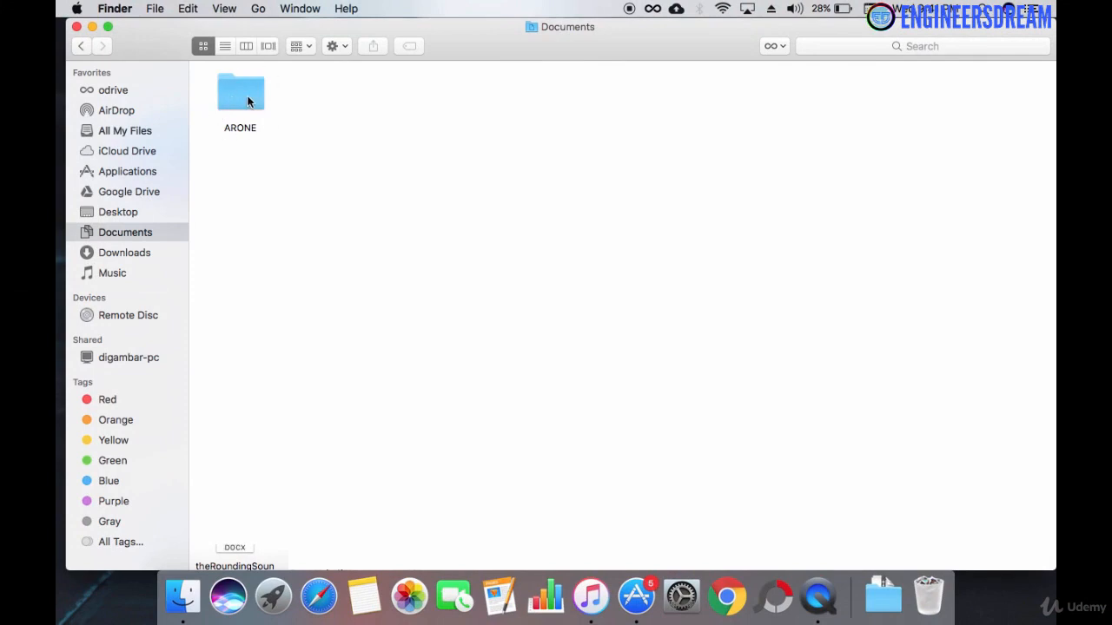
In the copied ARONE folder, launch ARSCENE.unity from Assets/DataFiles/Scenes and load the ARONE project in Unity
{"action": "double_click", "coordinate": [241, 99]}
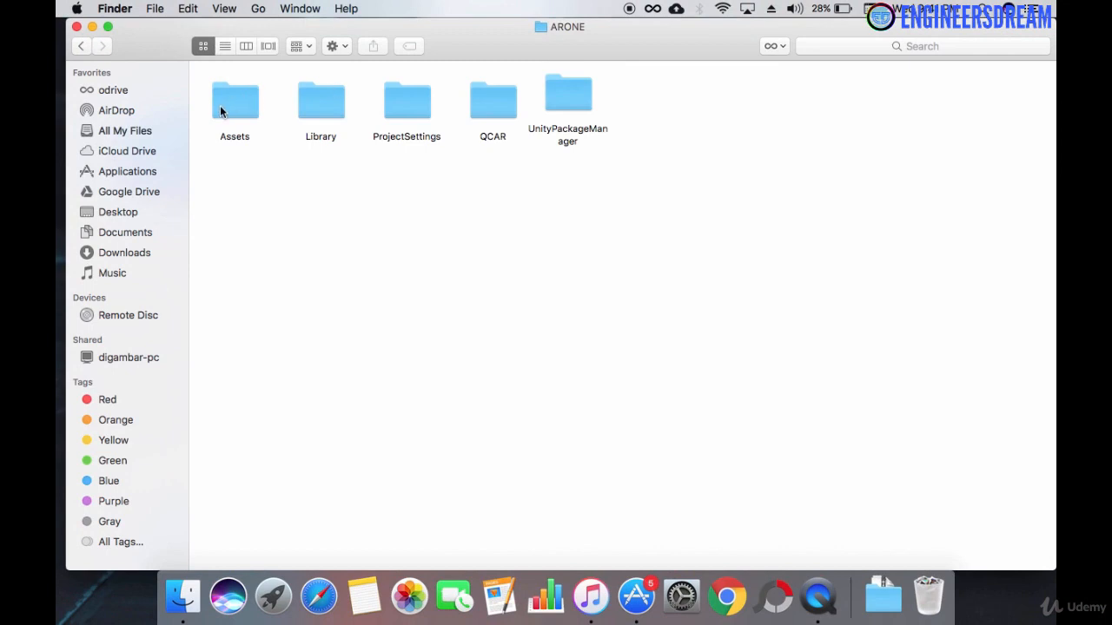
{"action": "double_click", "coordinate": [226, 104]}
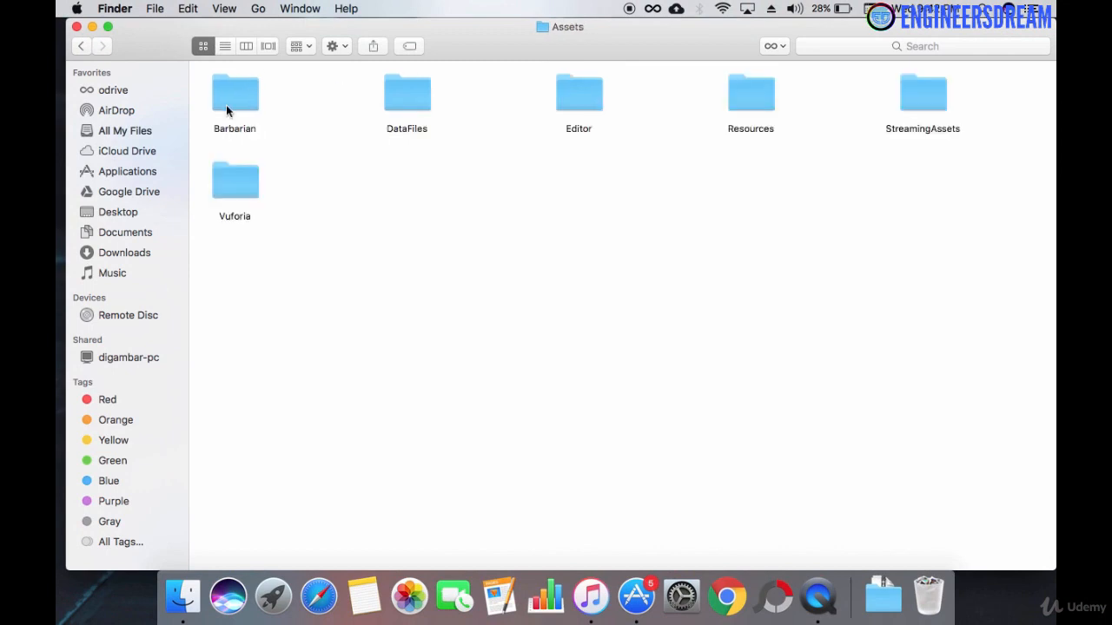
{"action": "double_click", "coordinate": [412, 101]}
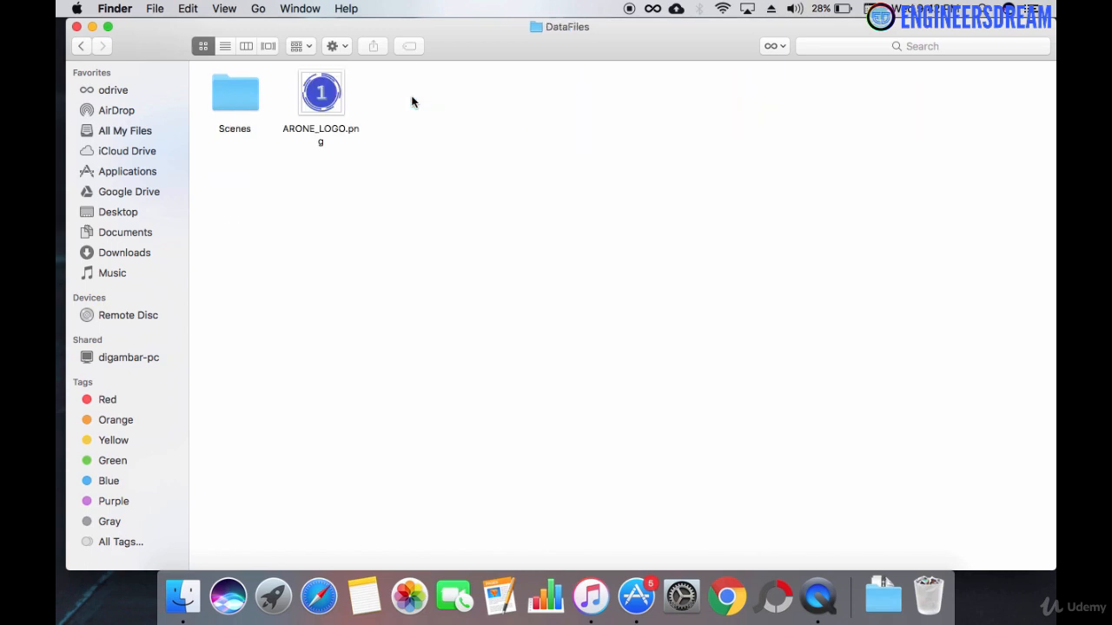
{"action": "double_click", "coordinate": [237, 95]}
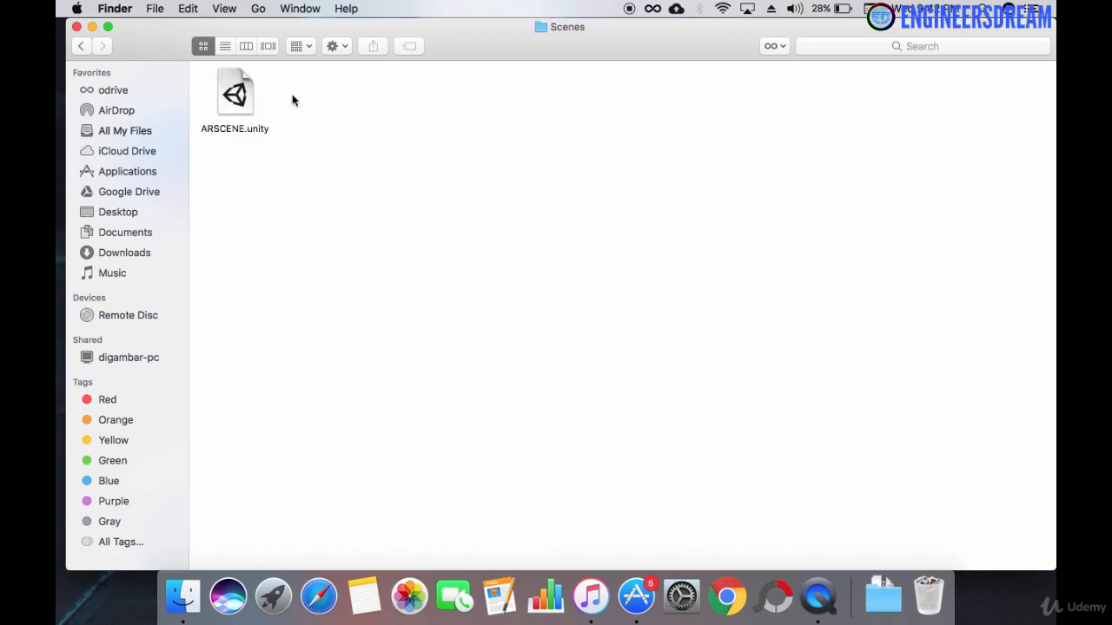
{"action": "double_click", "coordinate": [243, 104]}
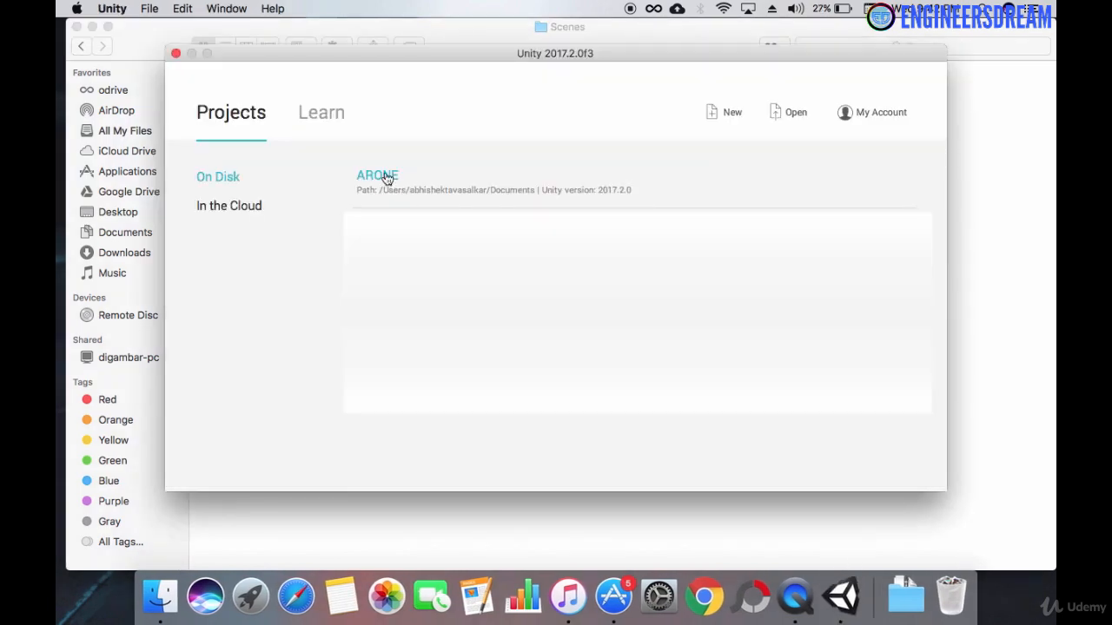
{"action": "left_click", "coordinate": [381, 176]}
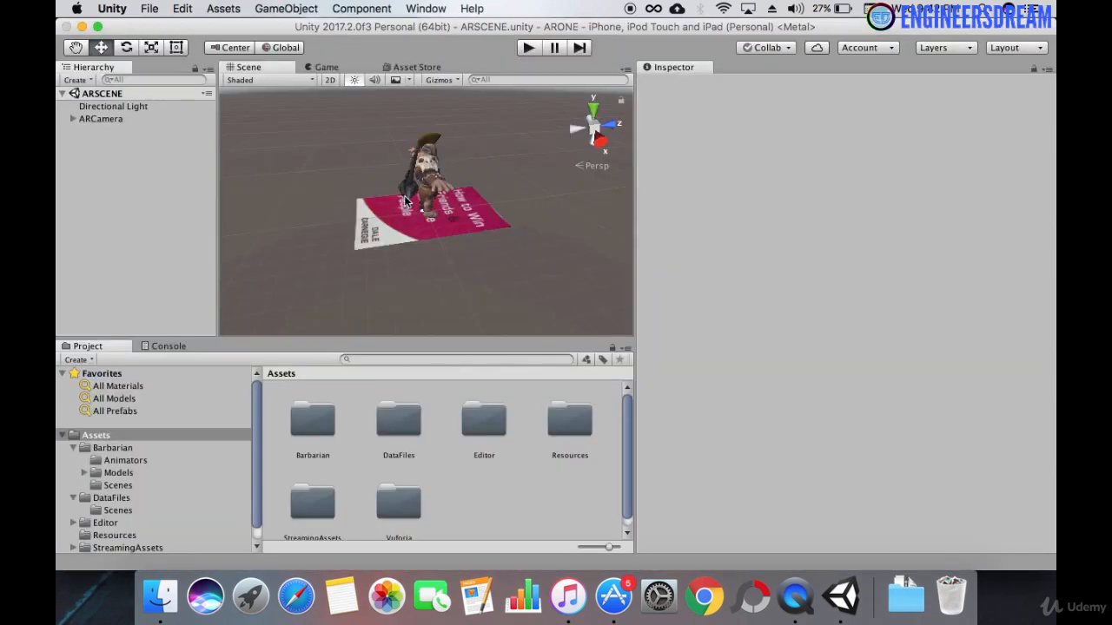
Switch the project's build platform to iOS and open its Player Settings
{"action": "left_click", "coordinate": [146, 9]}
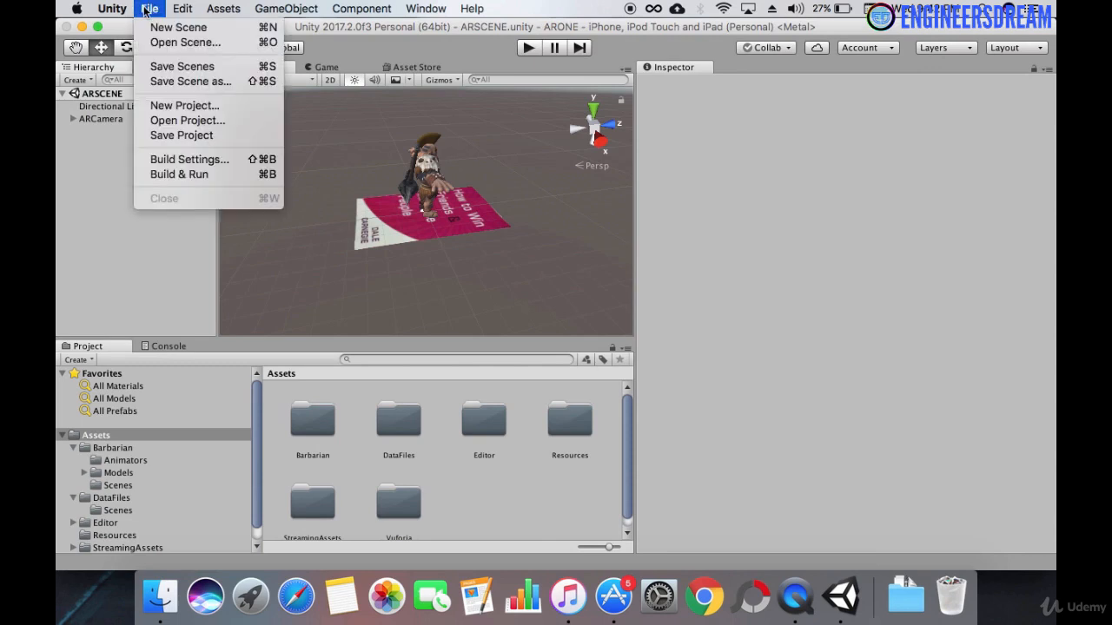
{"action": "left_click", "coordinate": [185, 161]}
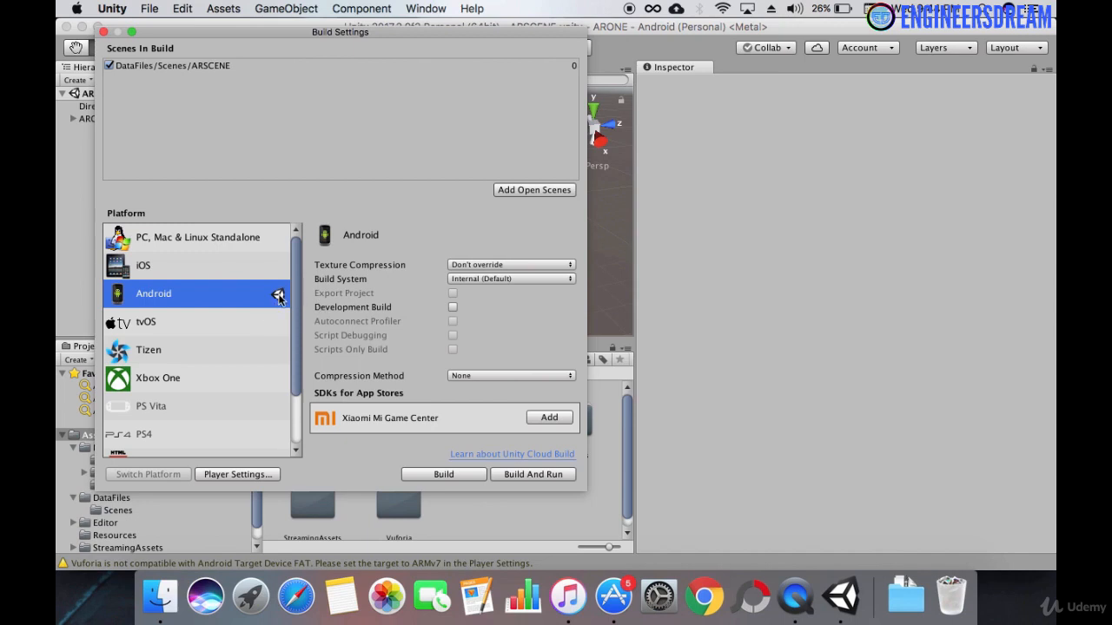
{"action": "left_click", "coordinate": [227, 270]}
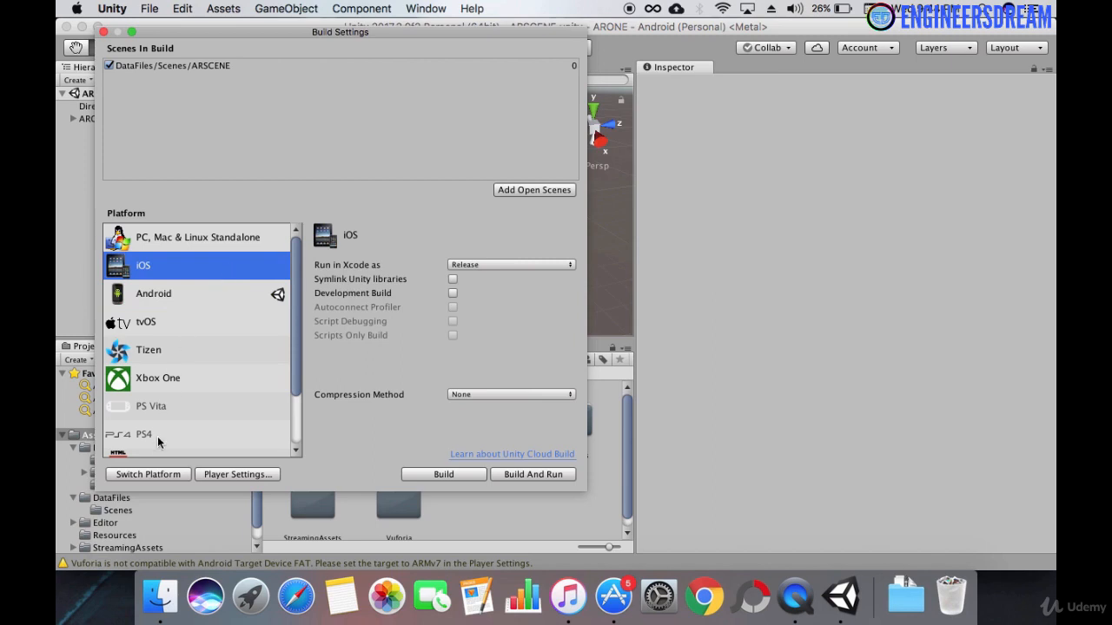
{"action": "left_click", "coordinate": [155, 474]}
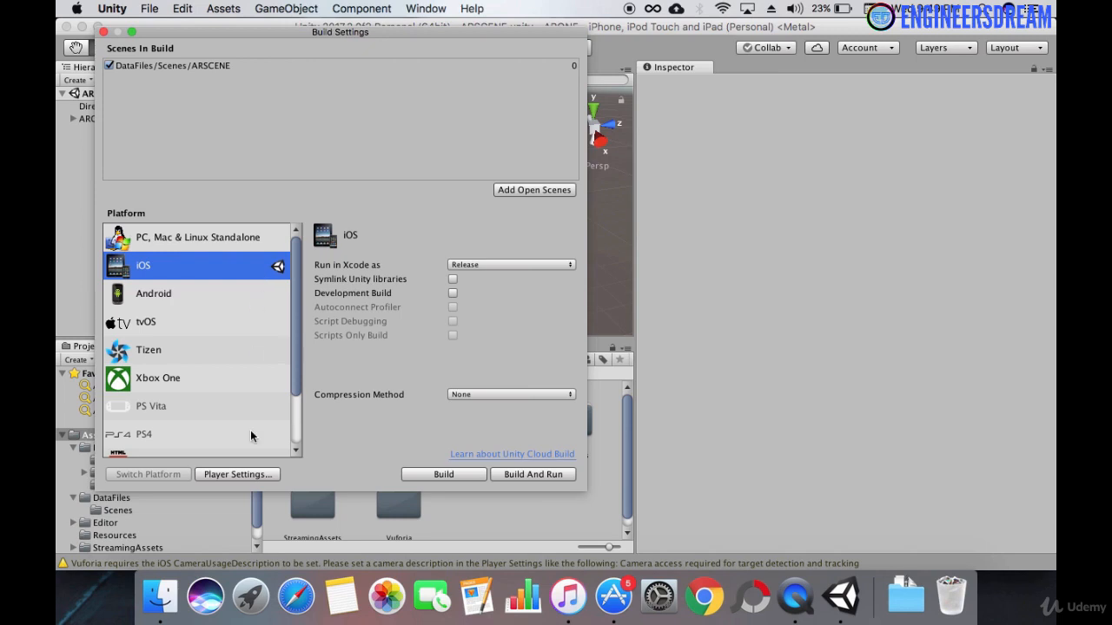
{"action": "left_click", "coordinate": [241, 475]}
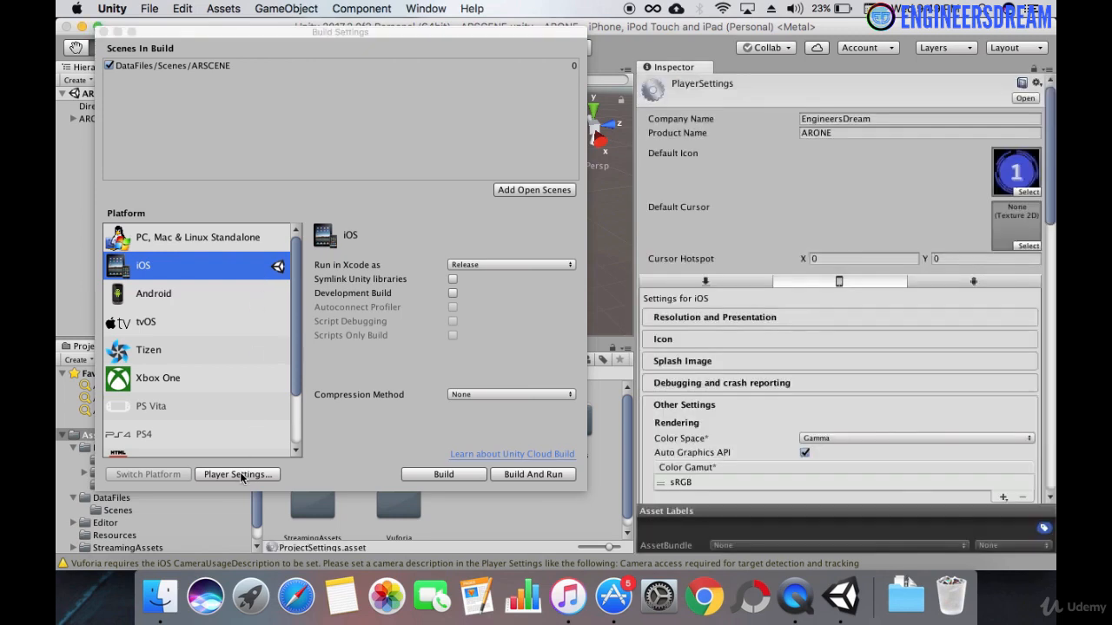
Review the company name, the product name and the Resolution and Presentation options of the iOS player
{"action": "left_click", "coordinate": [882, 119]}
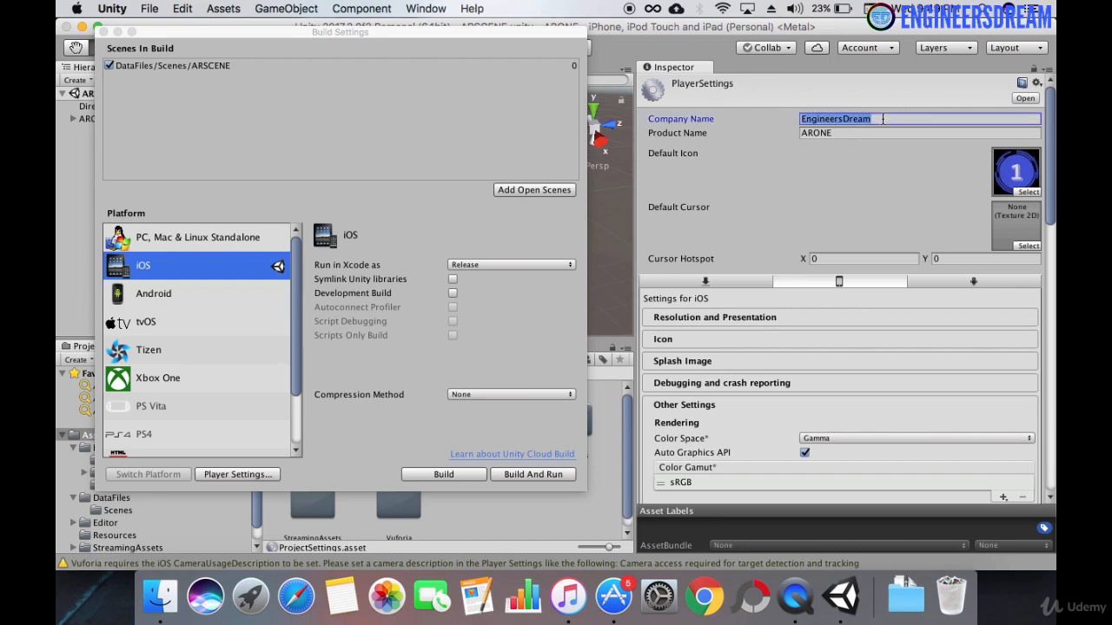
{"action": "left_click", "coordinate": [835, 133]}
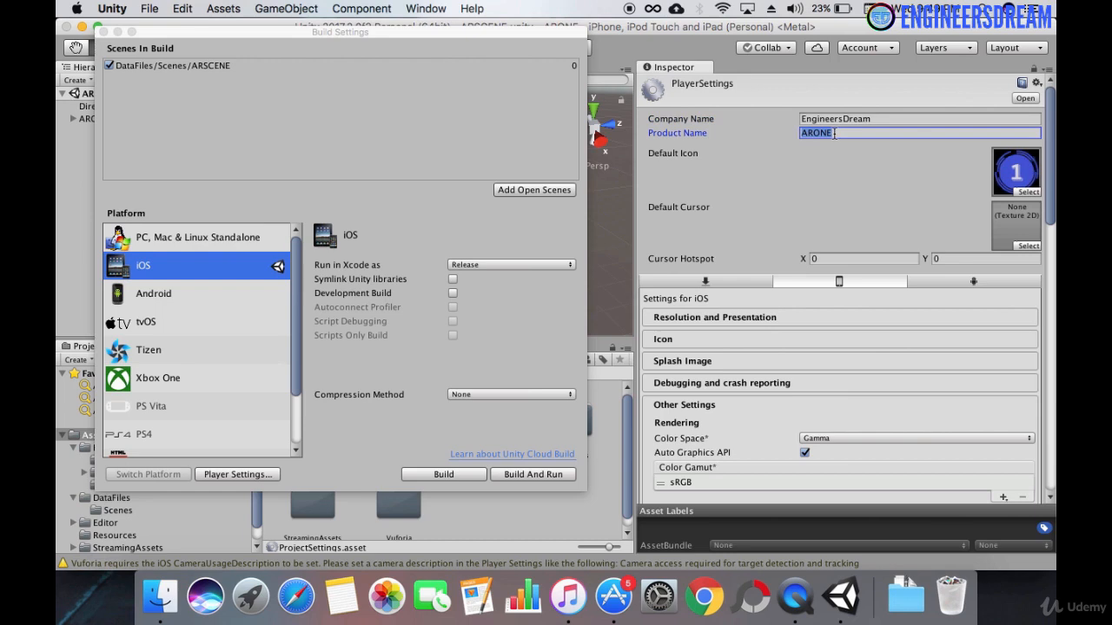
{"action": "left_click", "coordinate": [812, 120]}
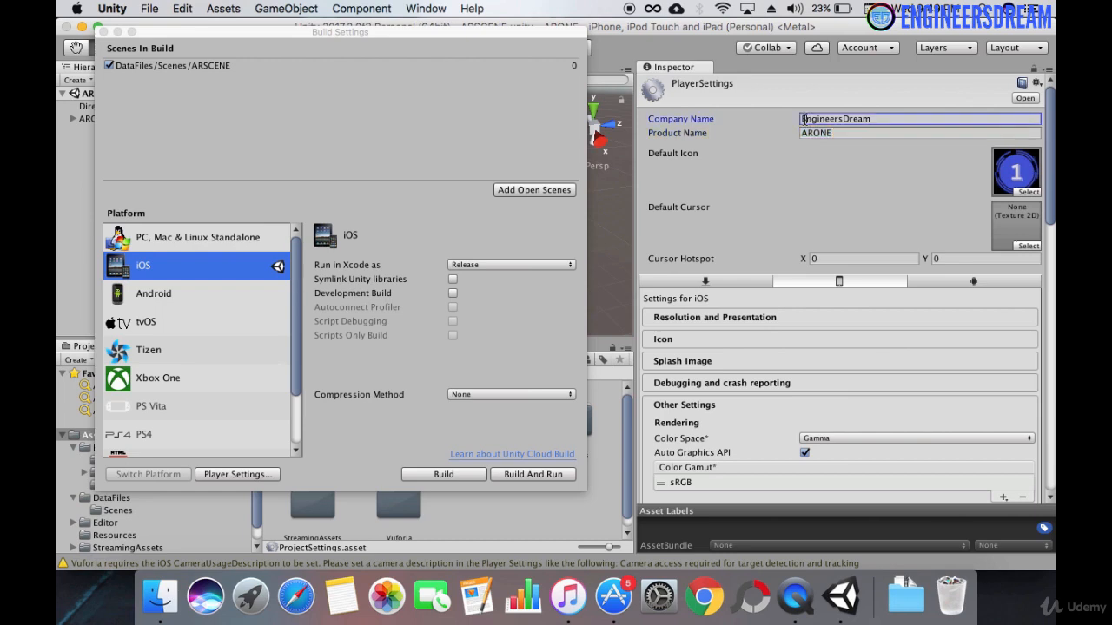
{"action": "left_click", "coordinate": [880, 121]}
{"action": "left_click", "coordinate": [880, 318]}
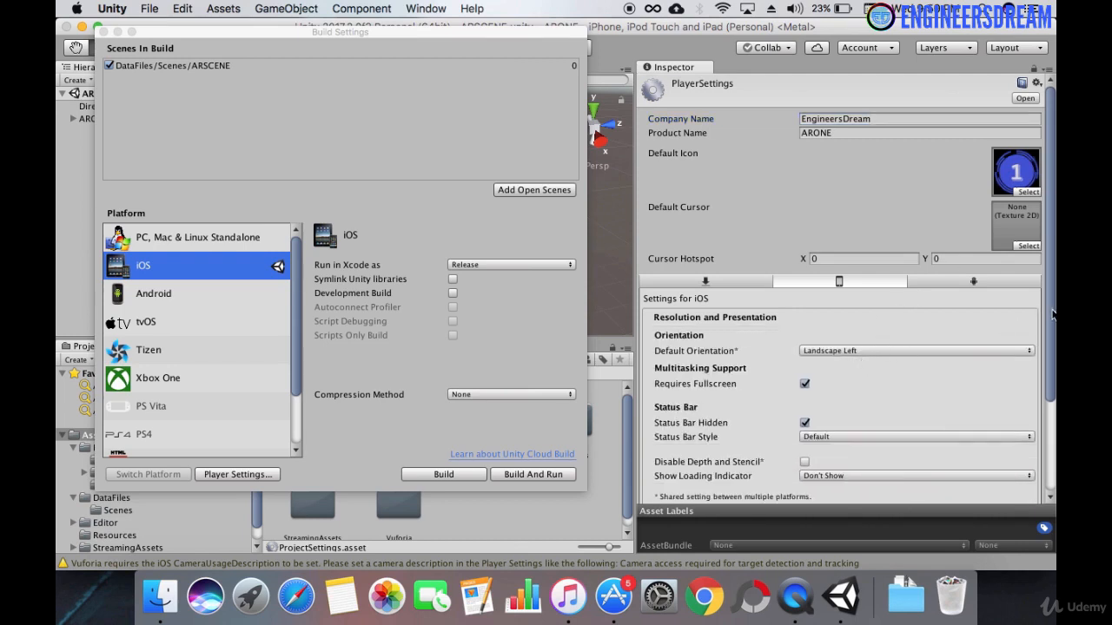
Set the Bundle Identifier under the iOS Other Settings to com.engineersdream.arone
{"action": "scroll", "coordinate": [1042, 417], "scroll_direction": "down", "scroll_amount": 3}
{"action": "left_click", "coordinate": [807, 457]}
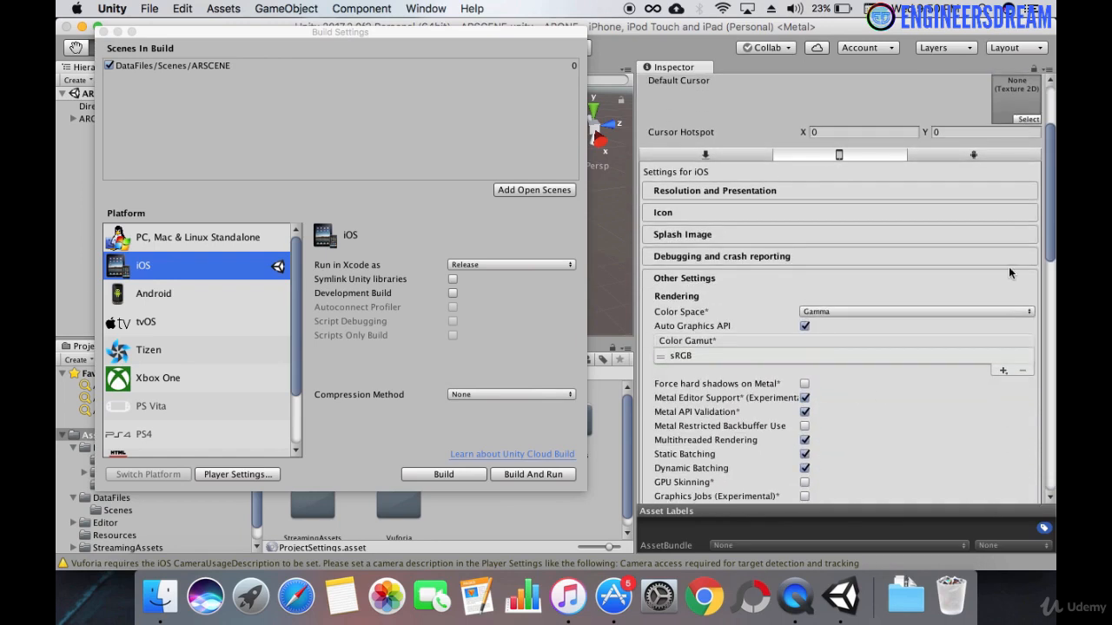
{"action": "left_click_drag", "start_coordinate": [1048, 234], "coordinate": [1049, 287]}
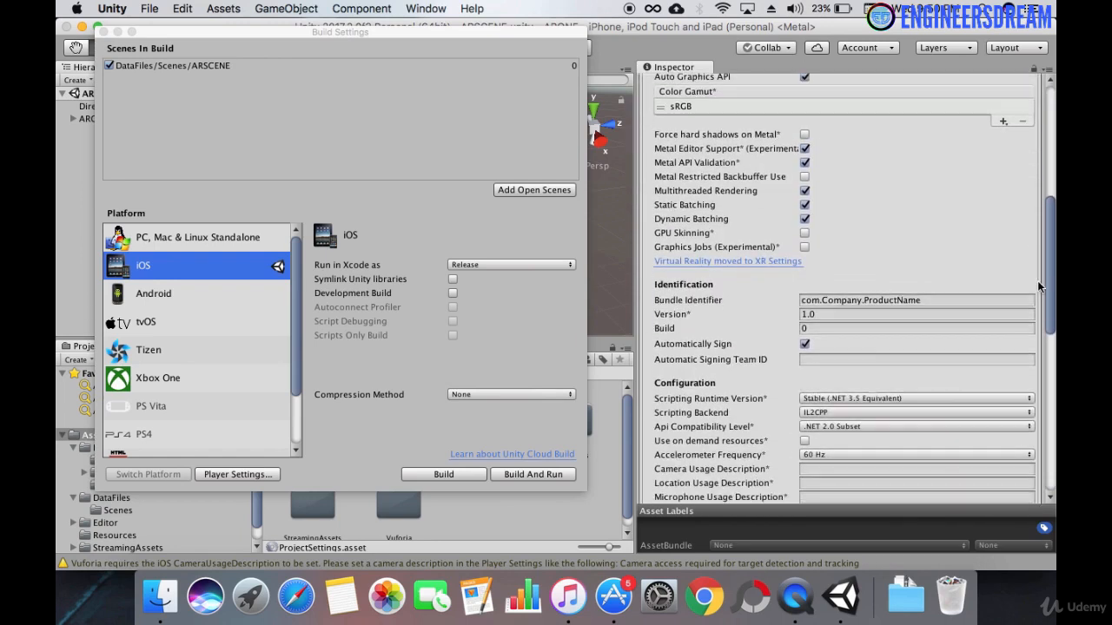
{"action": "double_click", "coordinate": [842, 300]}
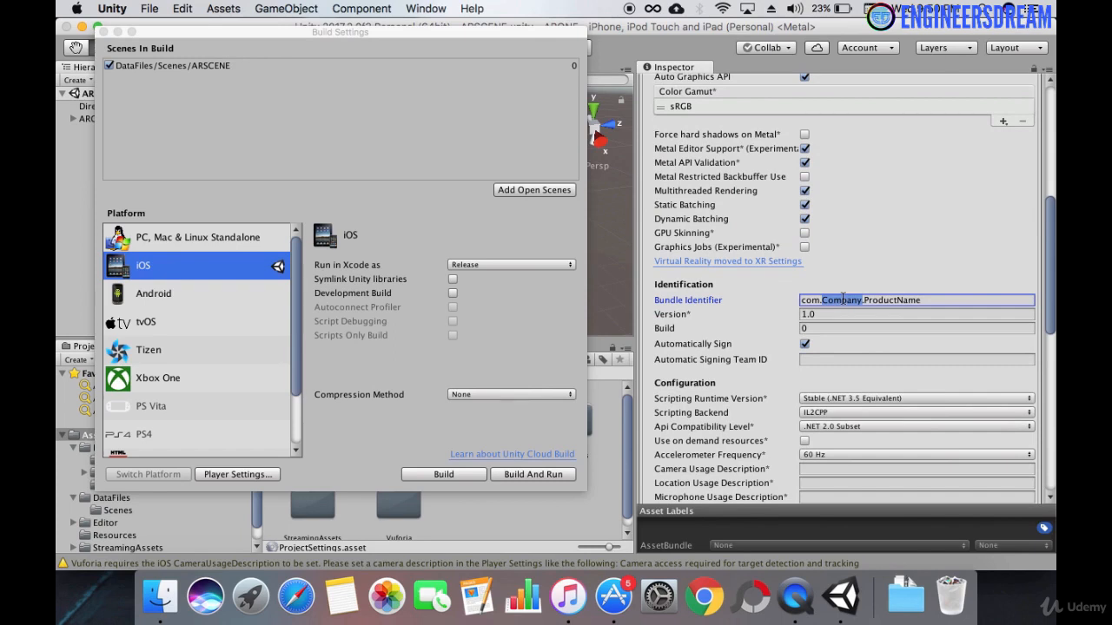
{"action": "type", "text": "engineersdream"}
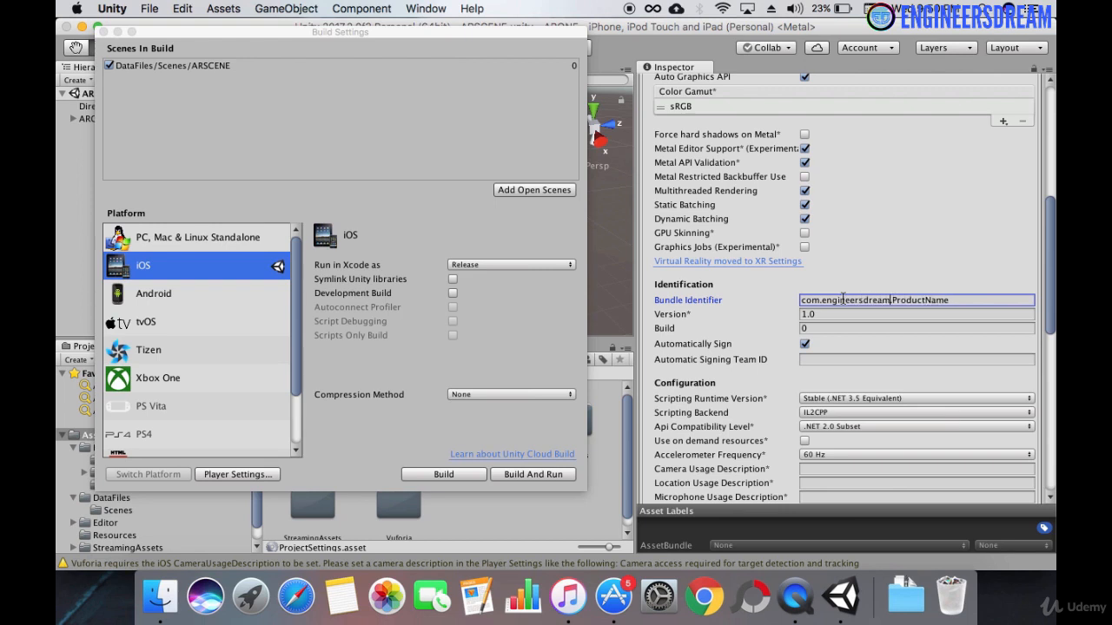
{"action": "key", "text": "End"}
{"action": "key", "text": "BackSpace"}
{"action": "key", "text": "BackSpace"}
{"action": "key", "text": "BackSpace"}
{"action": "key", "text": "BackSpace"}
{"action": "key", "text": "BackSpace"}
{"action": "key", "text": "BackSpace"}
{"action": "key", "text": "BackSpace"}
{"action": "key", "text": "BackSpace"}
{"action": "key", "text": "BackSpace"}
{"action": "key", "text": "BackSpace"}
{"action": "key", "text": "BackSpace"}
{"action": "type", "text": "arone"}
Set the Camera Usage Description to "$(PRODUCT_NAME) camera use" and check the target minimum iOS version
{"action": "left_click_drag", "start_coordinate": [1045, 305], "coordinate": [1050, 359]}
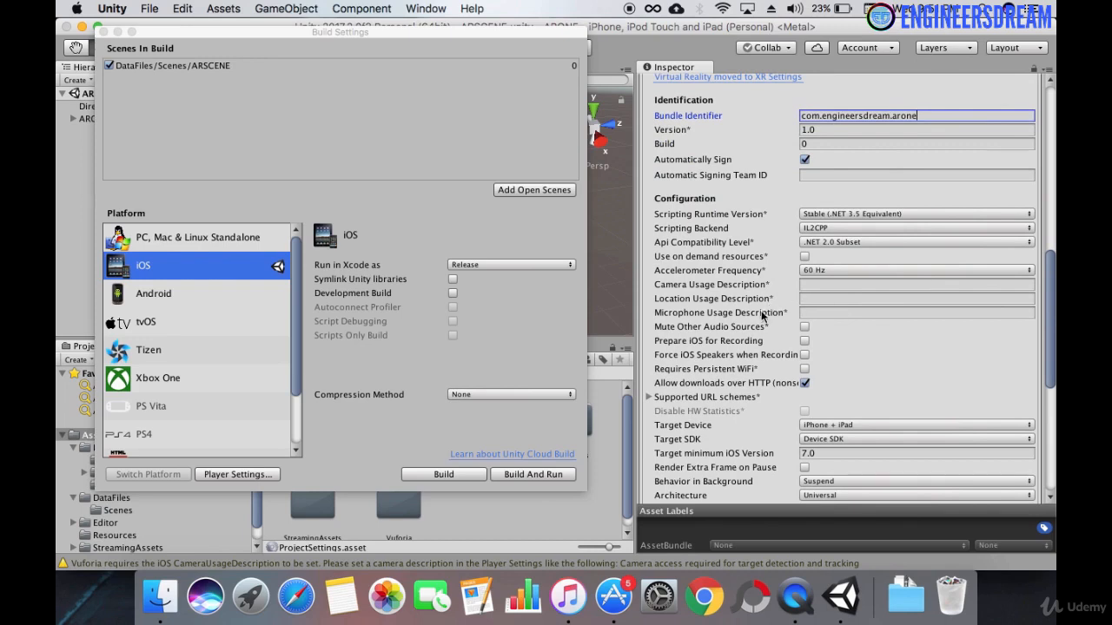
{"action": "left_click", "coordinate": [810, 286]}
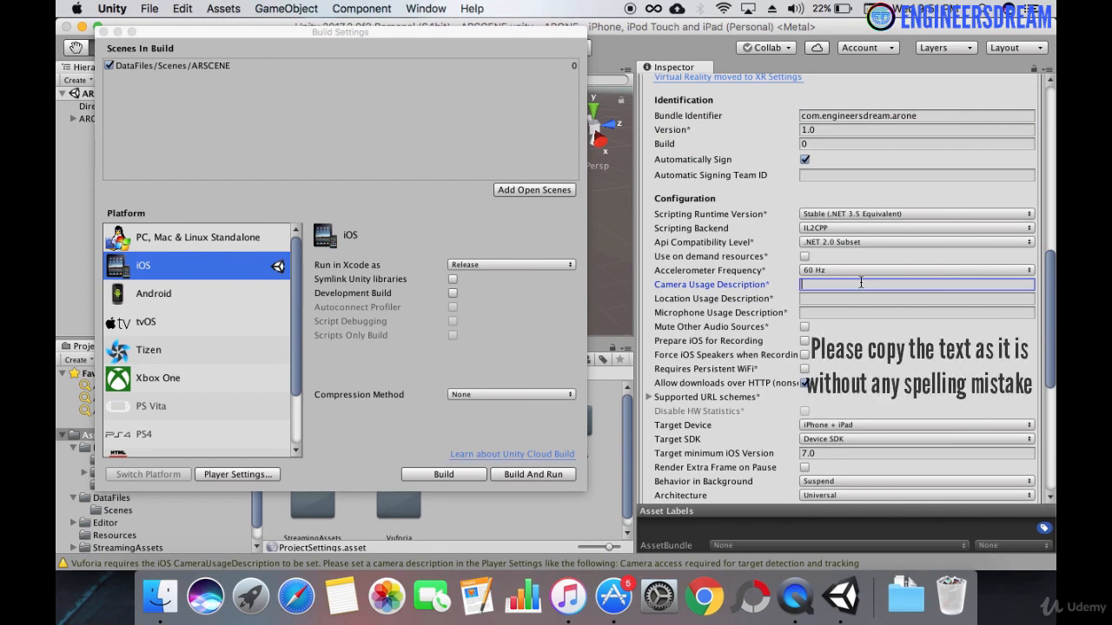
{"action": "type", "text": "S"}
{"action": "type", "text": "PRODUC"}
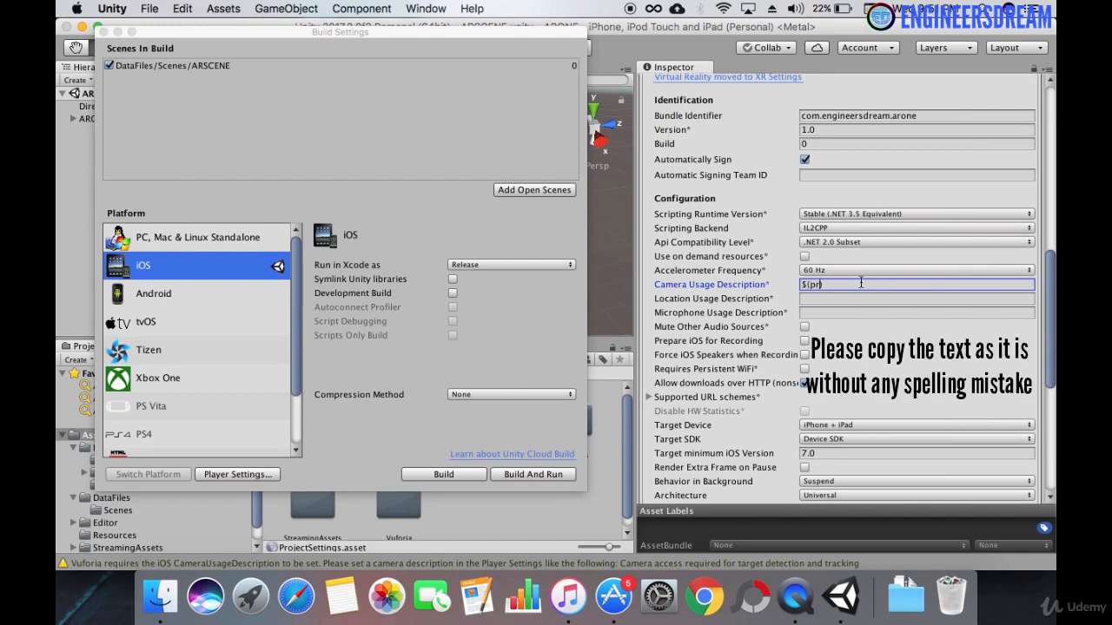
{"action": "type", "text": "T_NAME) "}
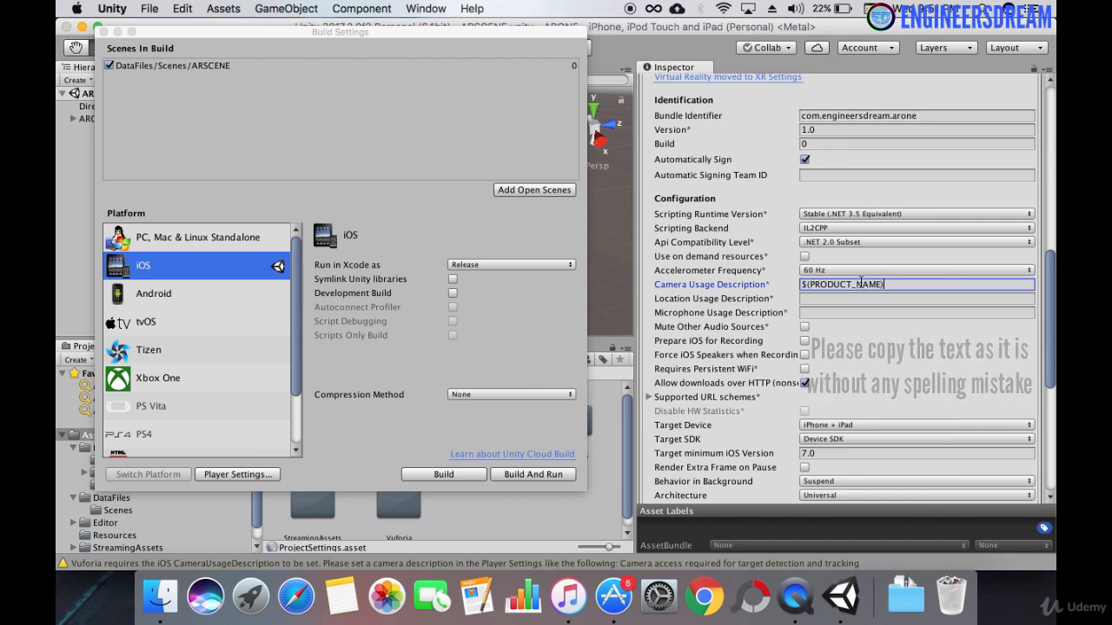
{"action": "type", "text": "camera "}
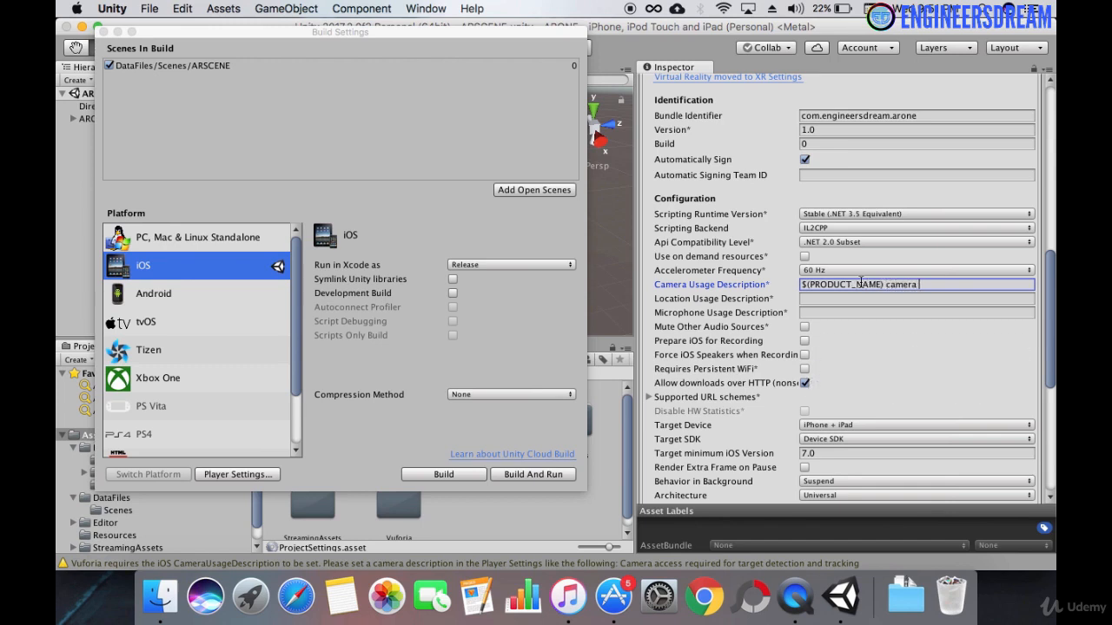
{"action": "type", "text": "use"}
{"action": "left_click_drag", "start_coordinate": [1046, 315], "coordinate": [1049, 354]}
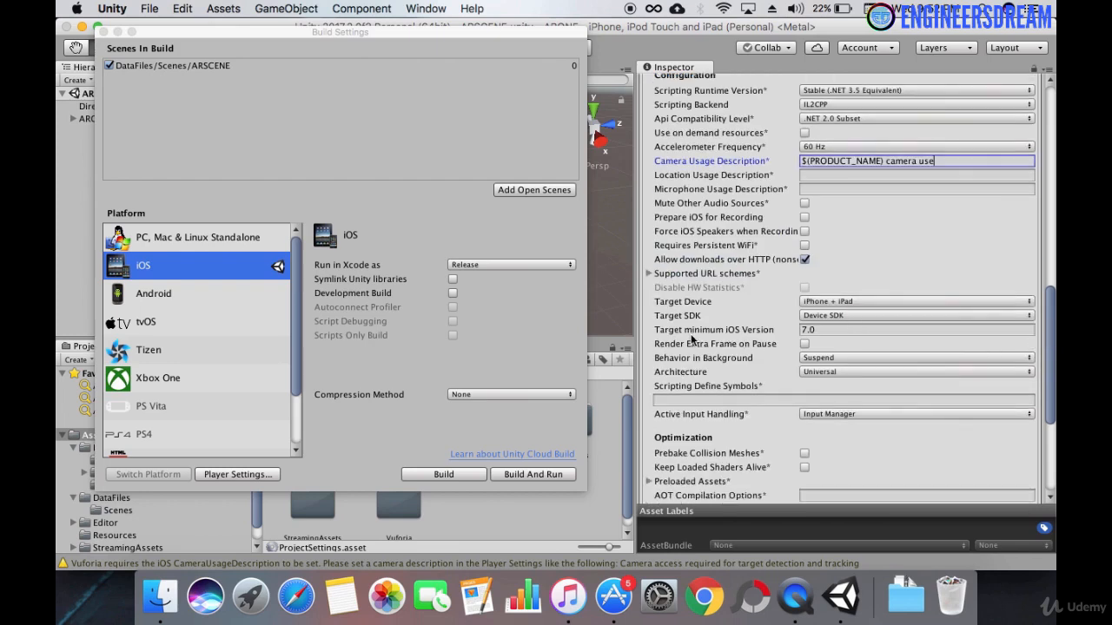
{"action": "left_click", "coordinate": [829, 330]}
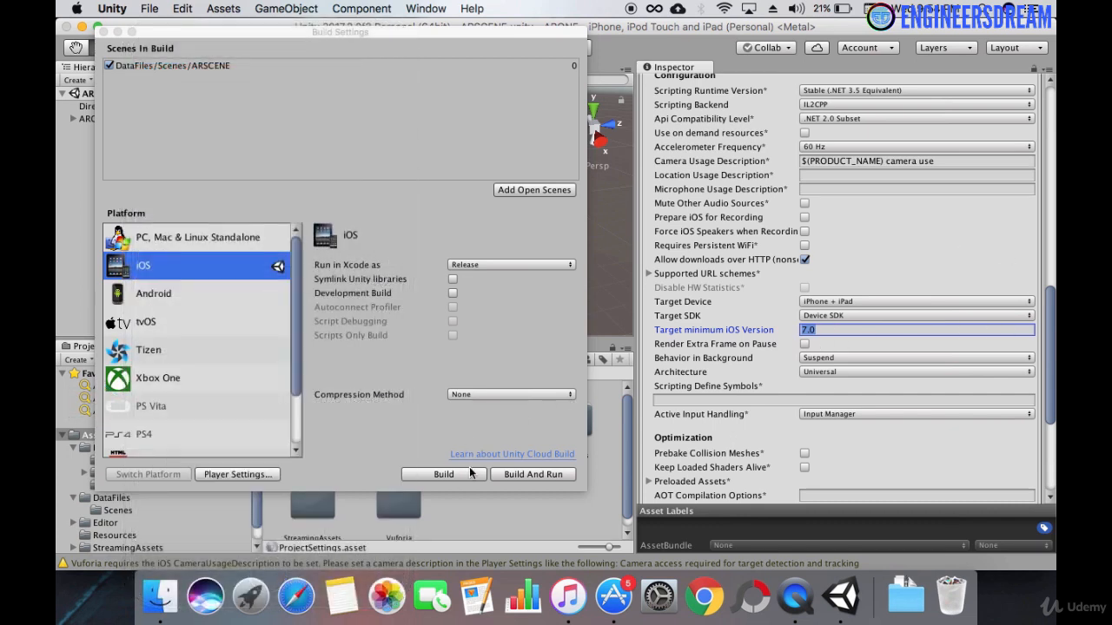
Try to build the iOS player into the ARONE folder under the name ARONEiOS
{"action": "left_click", "coordinate": [462, 474]}
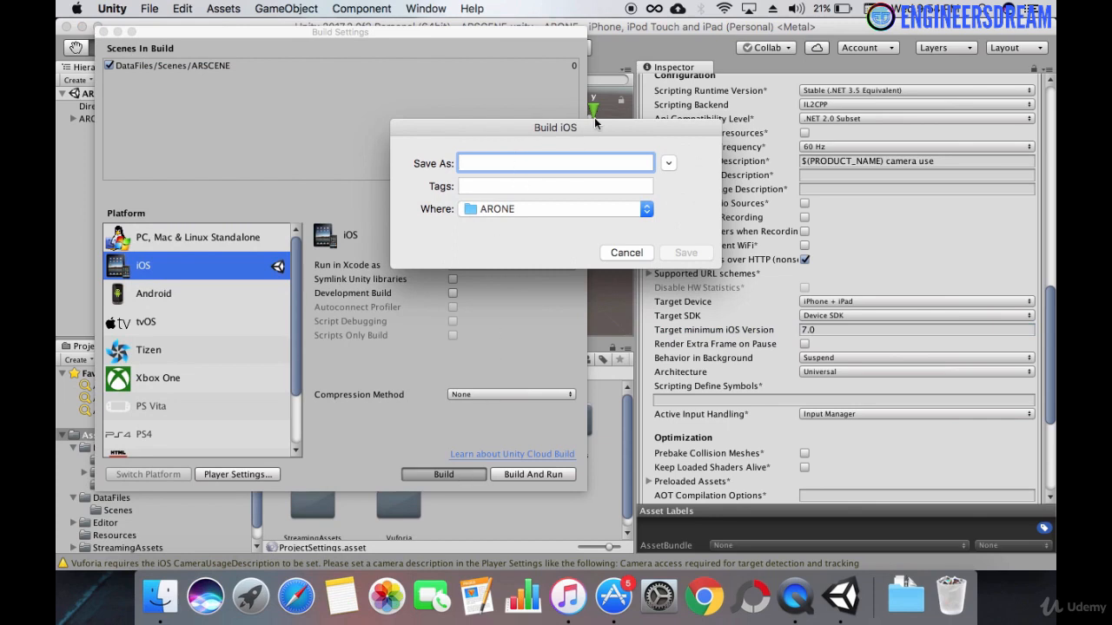
{"action": "type", "text": "ARO"}
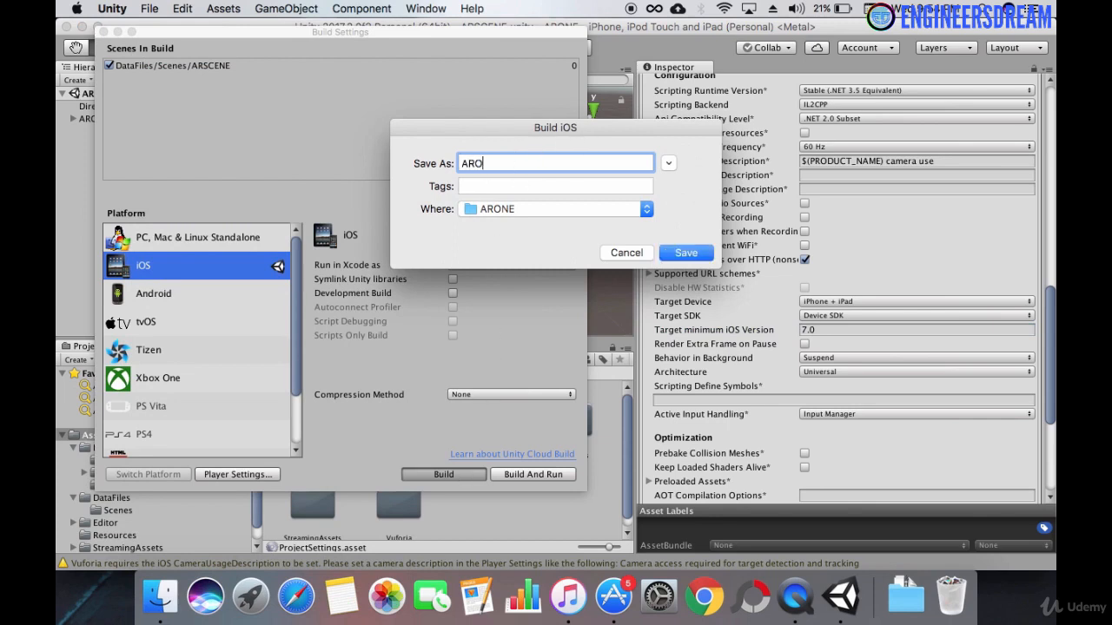
{"action": "type", "text": "NEiOS"}
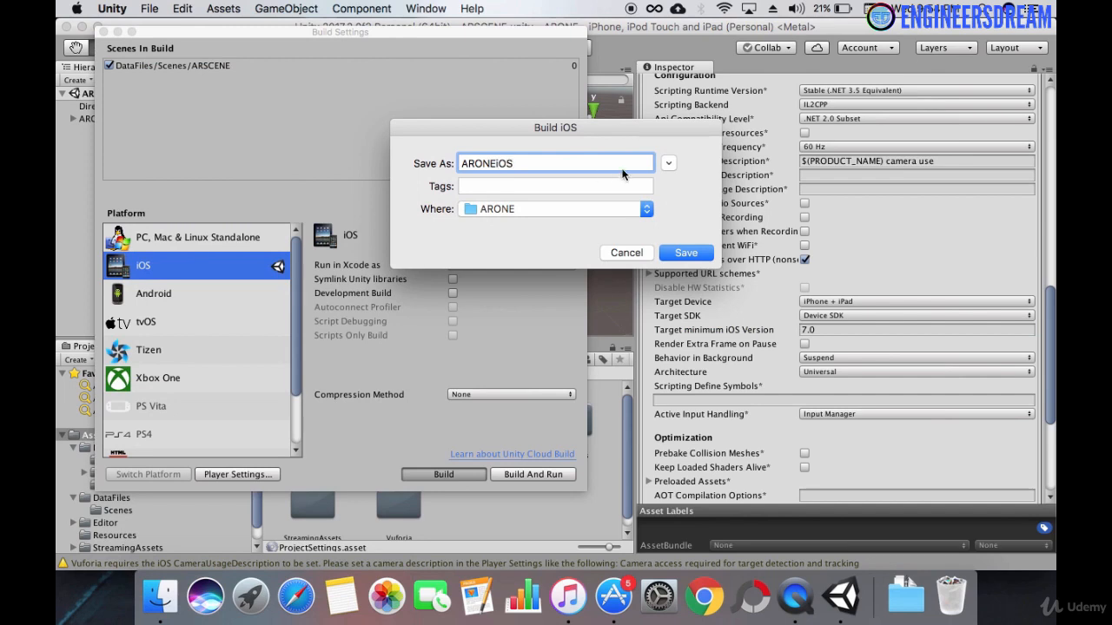
{"action": "left_click", "coordinate": [686, 252]}
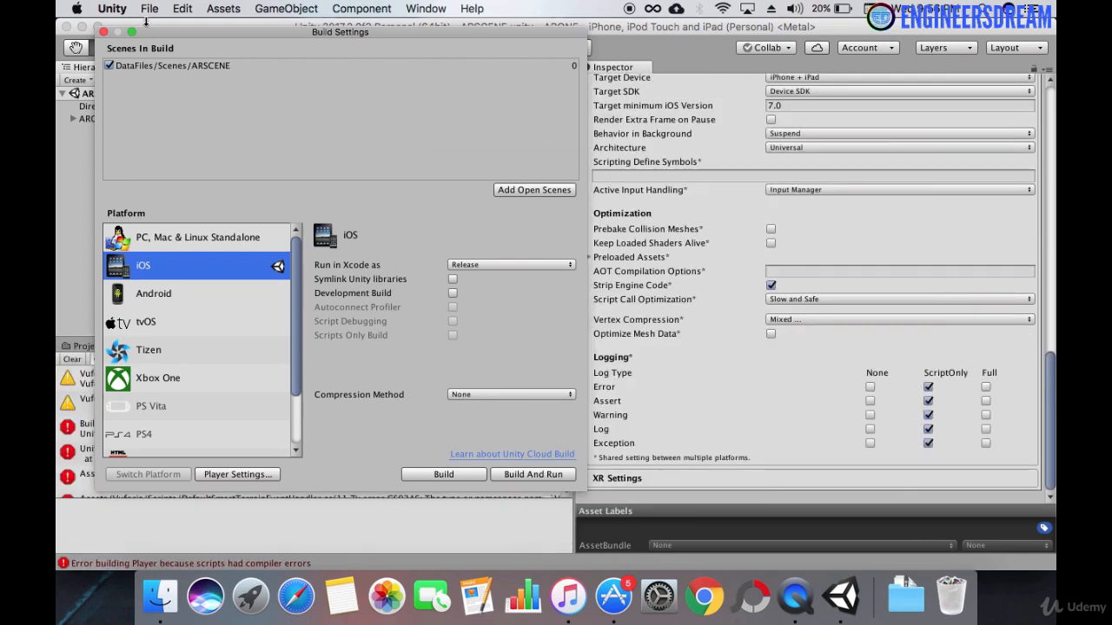
Close the Build Settings and examine the compiler errors in a widened Console
{"action": "left_click", "coordinate": [103, 31]}
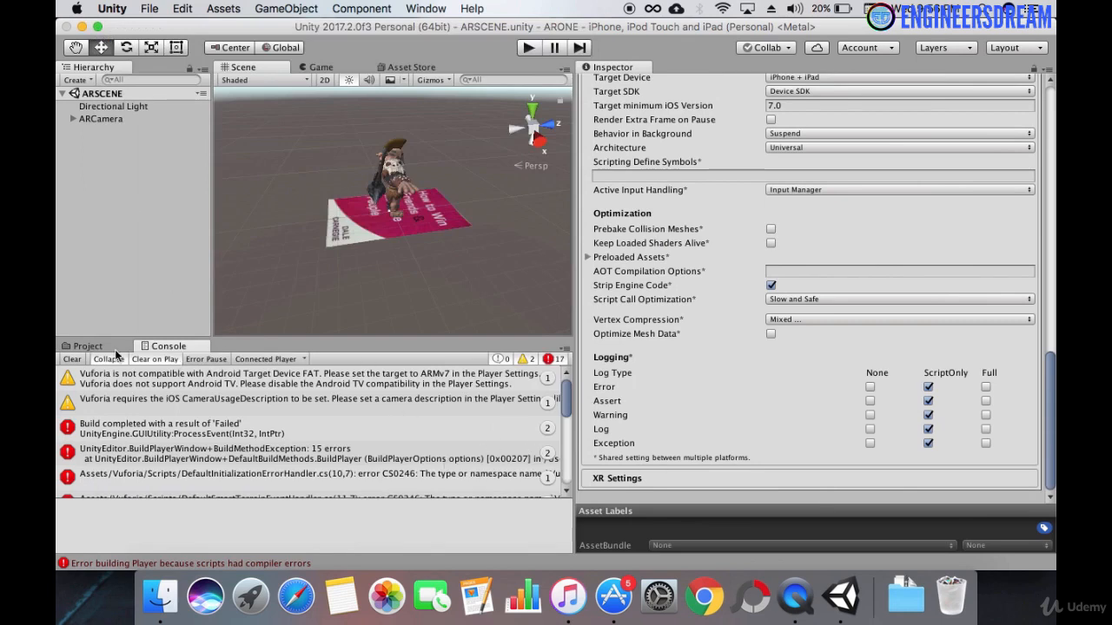
{"action": "scroll", "coordinate": [568, 411], "scroll_direction": "down", "scroll_amount": 5}
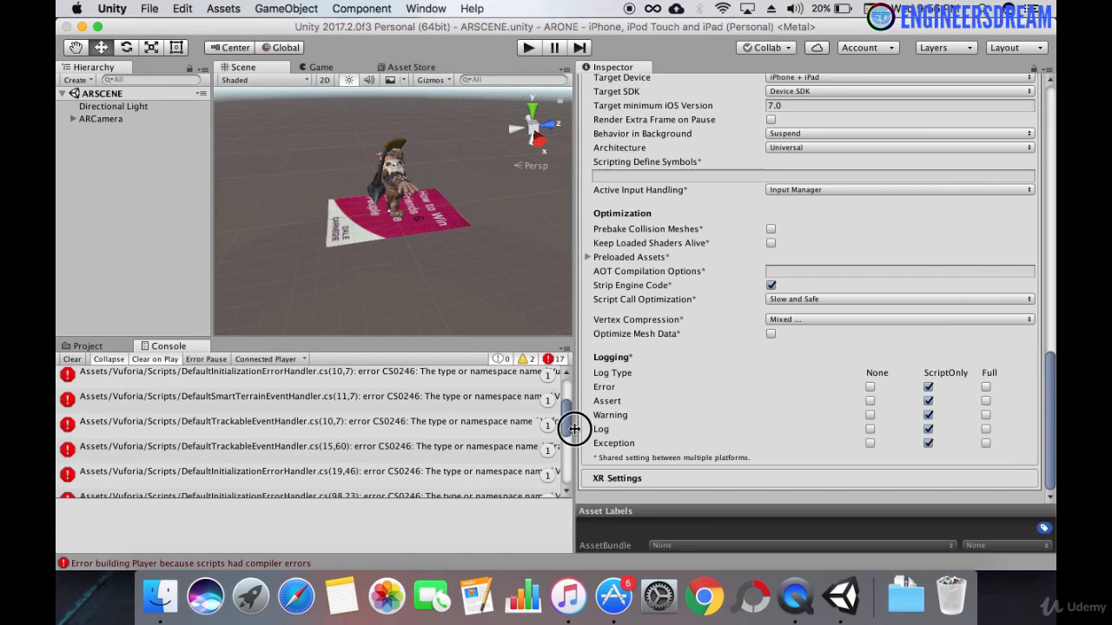
{"action": "left_click_drag", "start_coordinate": [576, 427], "coordinate": [772, 427]}
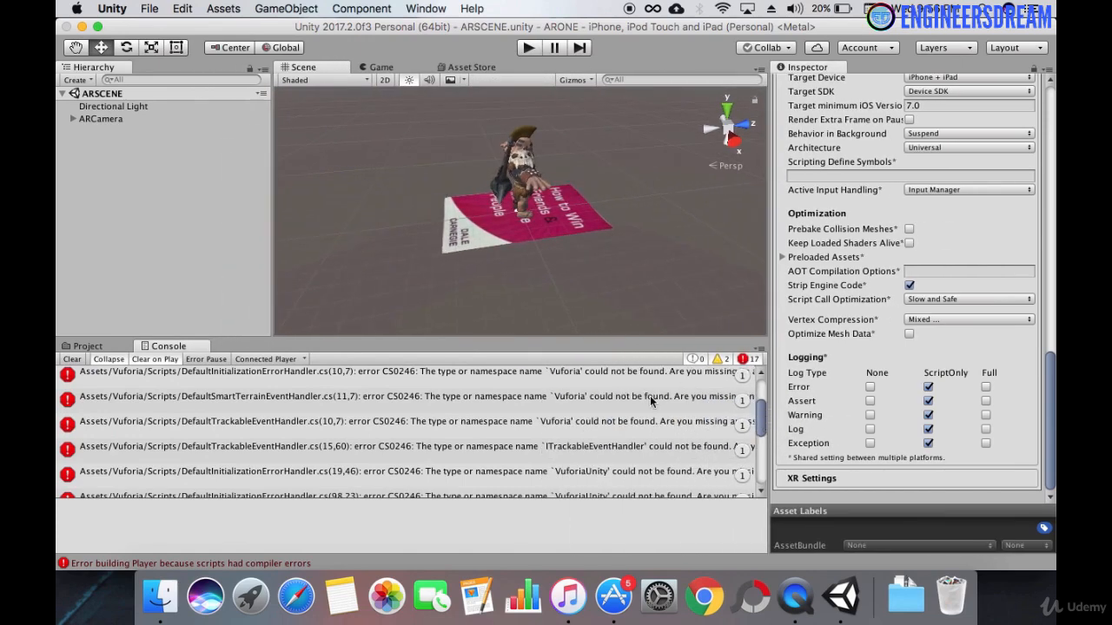
Reopen the iOS Player Settings from the Build Settings and enable Vuforia Augmented Reality support under XR Settings
{"action": "left_click", "coordinate": [148, 9]}
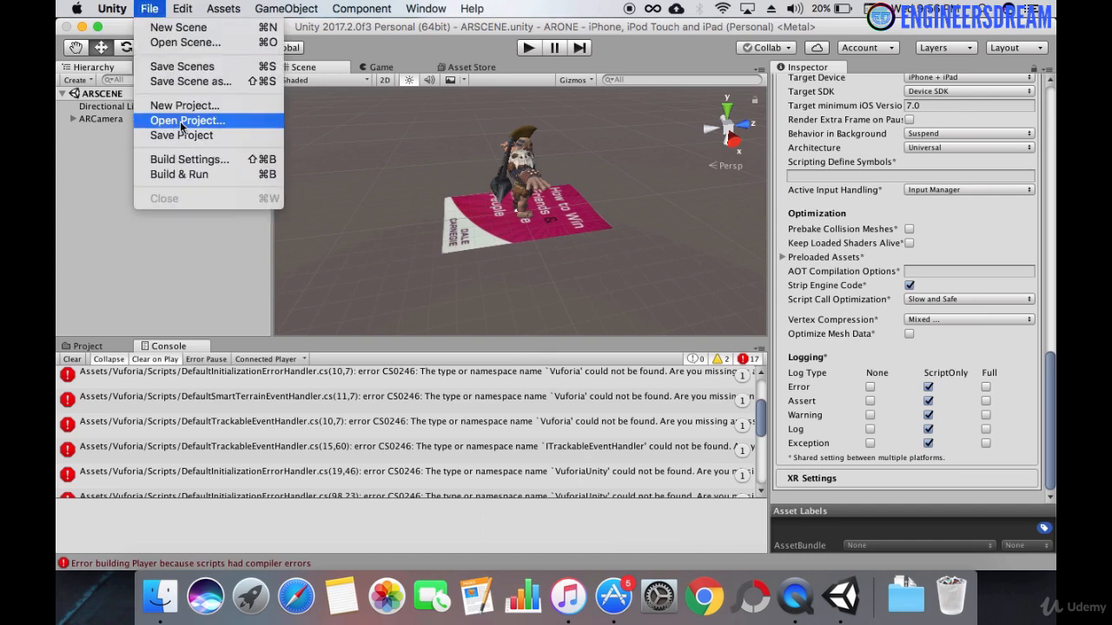
{"action": "left_click", "coordinate": [200, 161]}
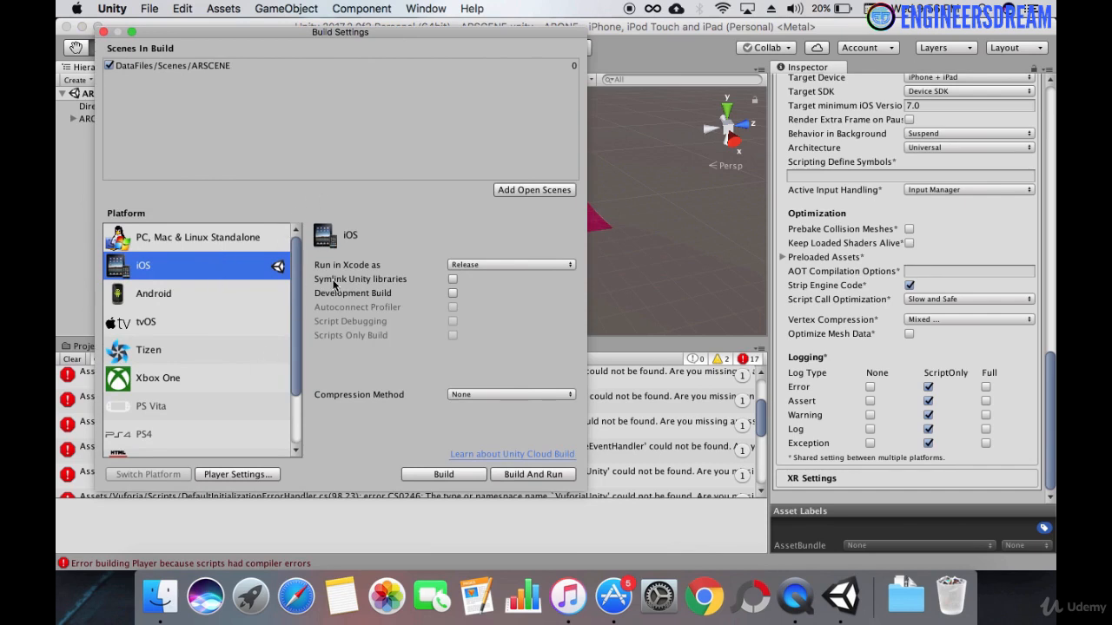
{"action": "left_click", "coordinate": [259, 474]}
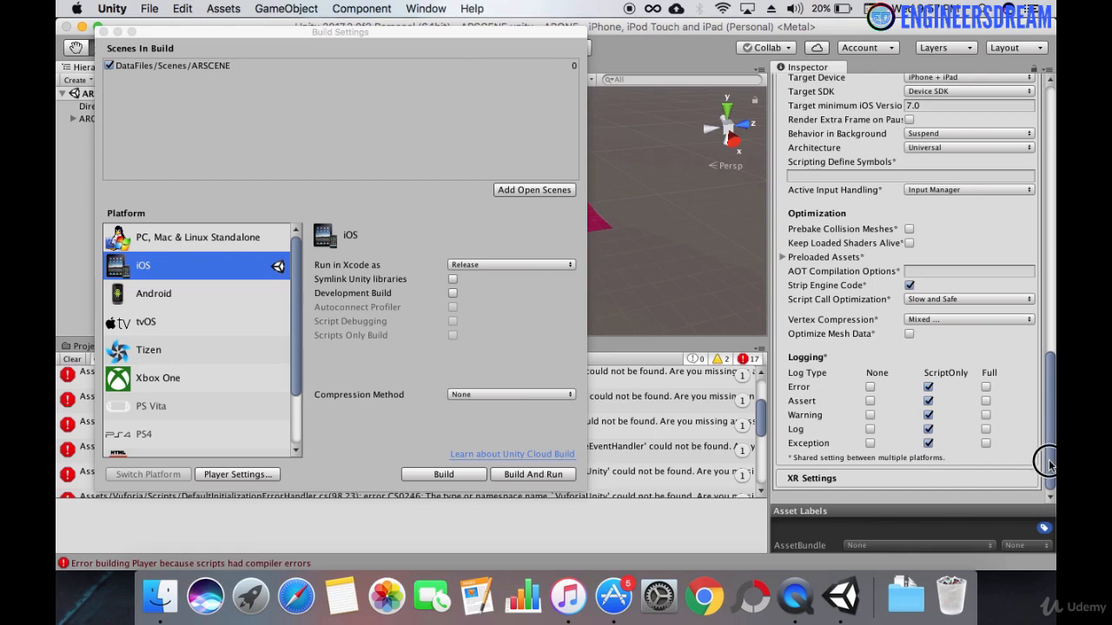
{"action": "left_click", "coordinate": [1009, 479]}
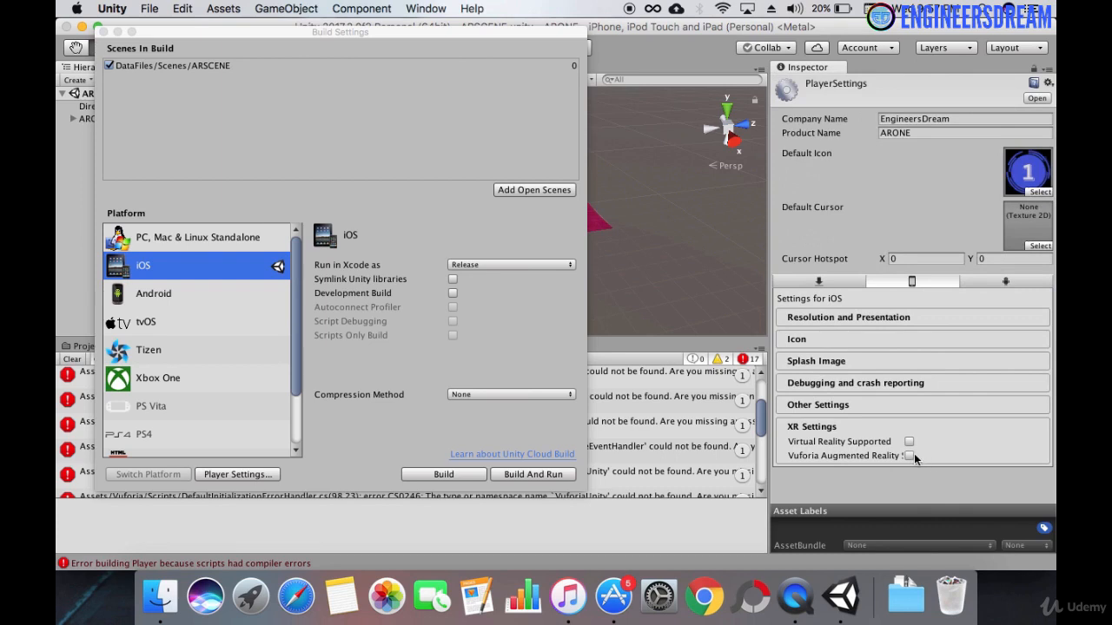
{"action": "left_click", "coordinate": [909, 456]}
Build the iOS player again as ARONEiOS in the ARONE folder, replacing the existing build folder
{"action": "left_click", "coordinate": [444, 474]}
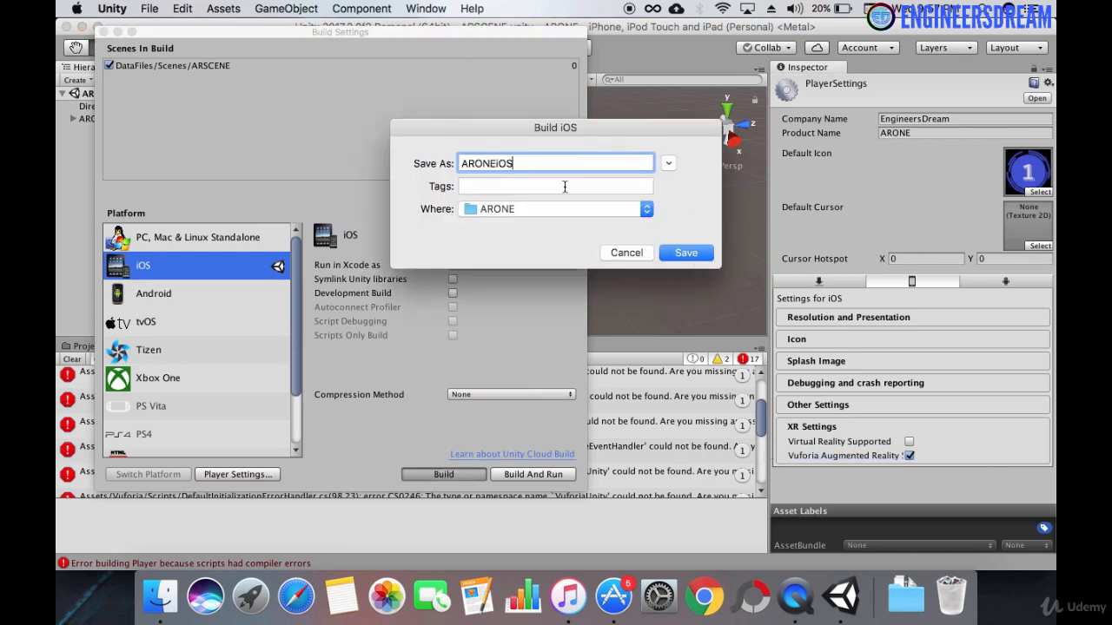
{"action": "left_click", "coordinate": [683, 252]}
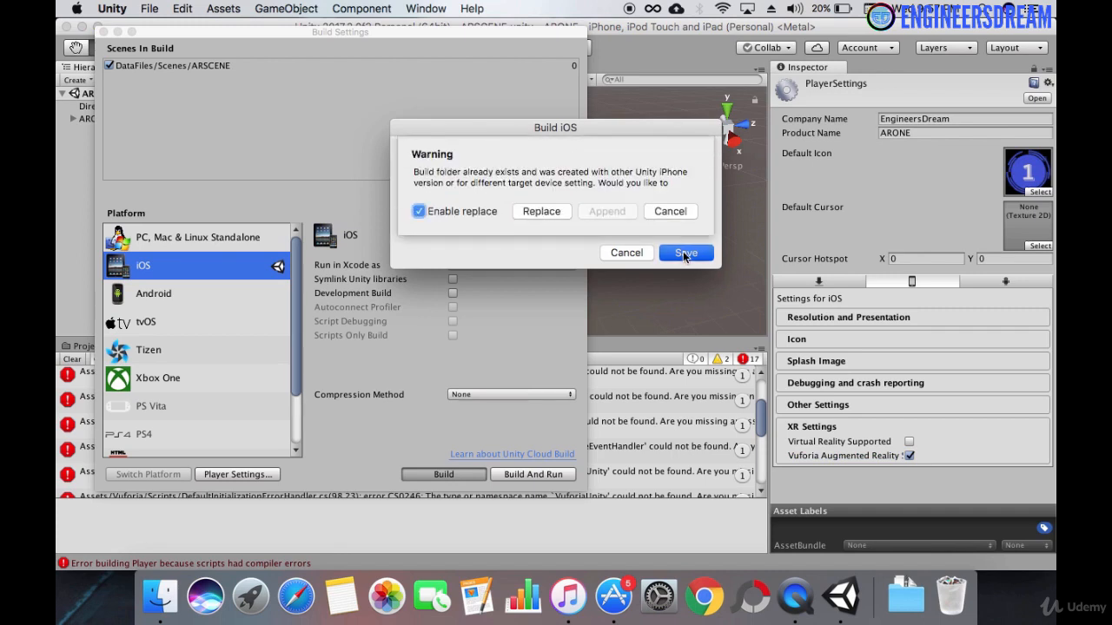
{"action": "left_click", "coordinate": [540, 210]}
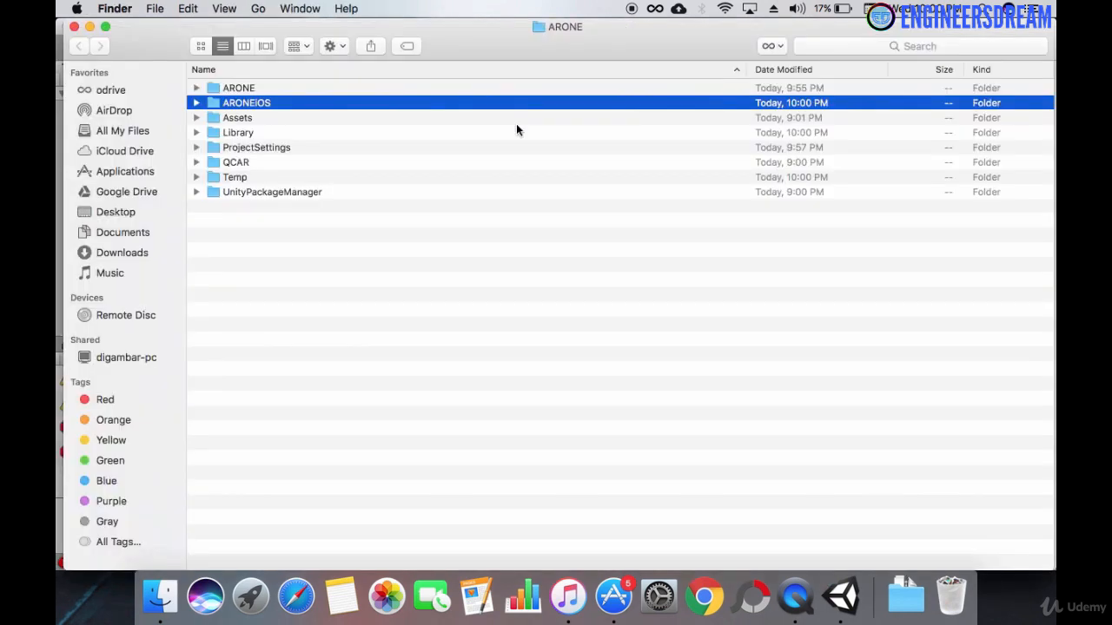
Open Unity-iPhone.xcodeproj from the ARONEiOS folder in Xcode
{"action": "double_click", "coordinate": [263, 105]}
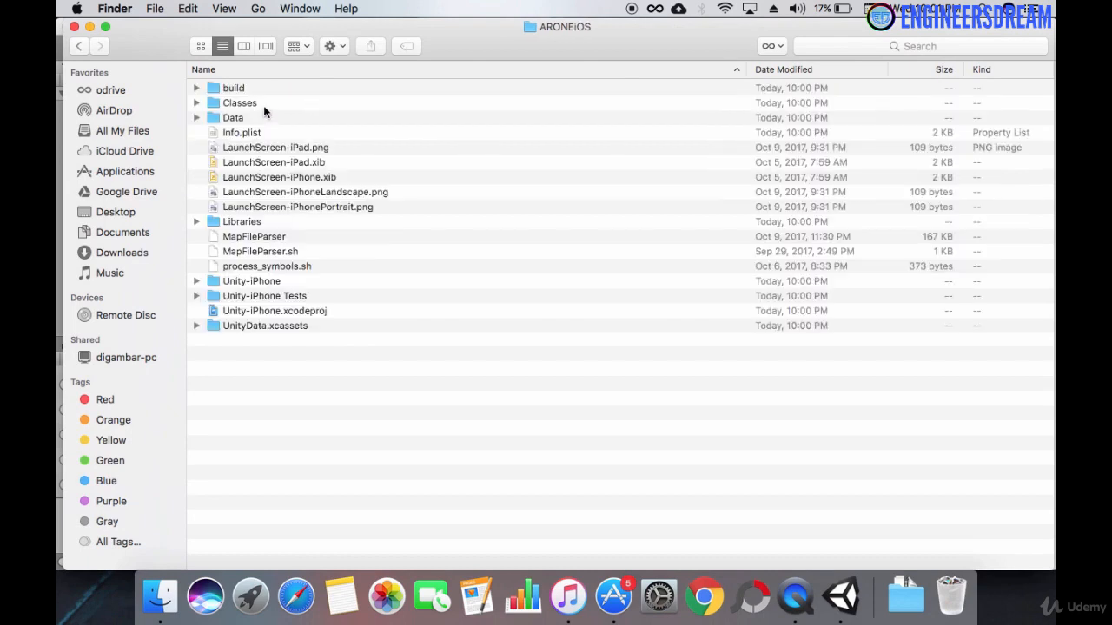
{"action": "left_click", "coordinate": [306, 312]}
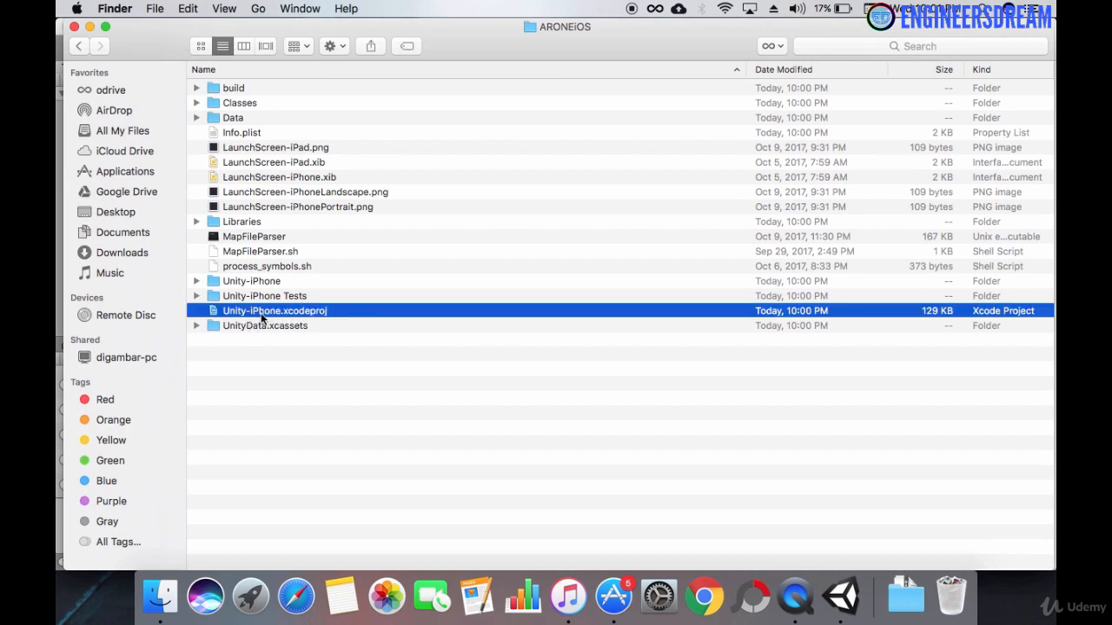
{"action": "double_click", "coordinate": [271, 315]}
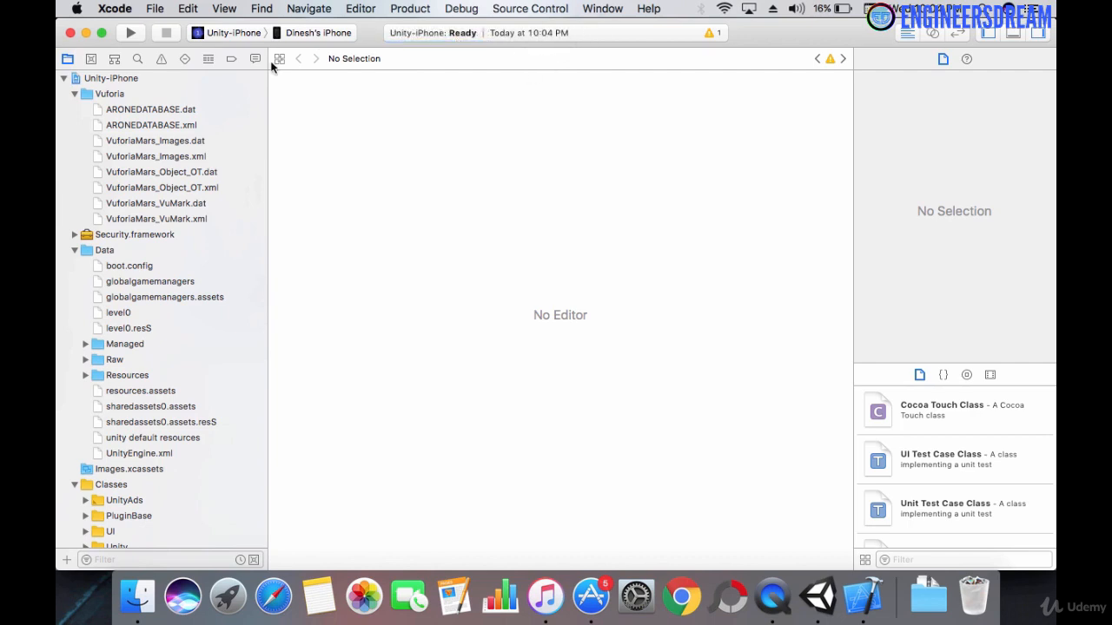
Open the general settings of the Unity-iPhone project and check its Display Name and Bundle Identifier
{"action": "left_click", "coordinate": [119, 78]}
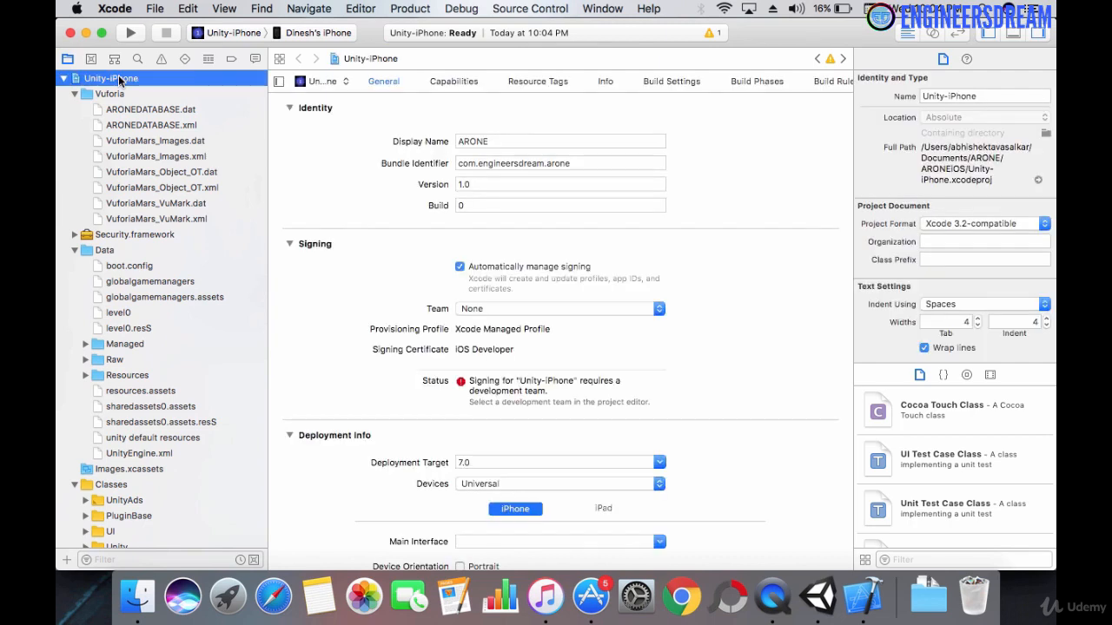
{"action": "left_click", "coordinate": [502, 141]}
{"action": "left_click", "coordinate": [593, 164]}
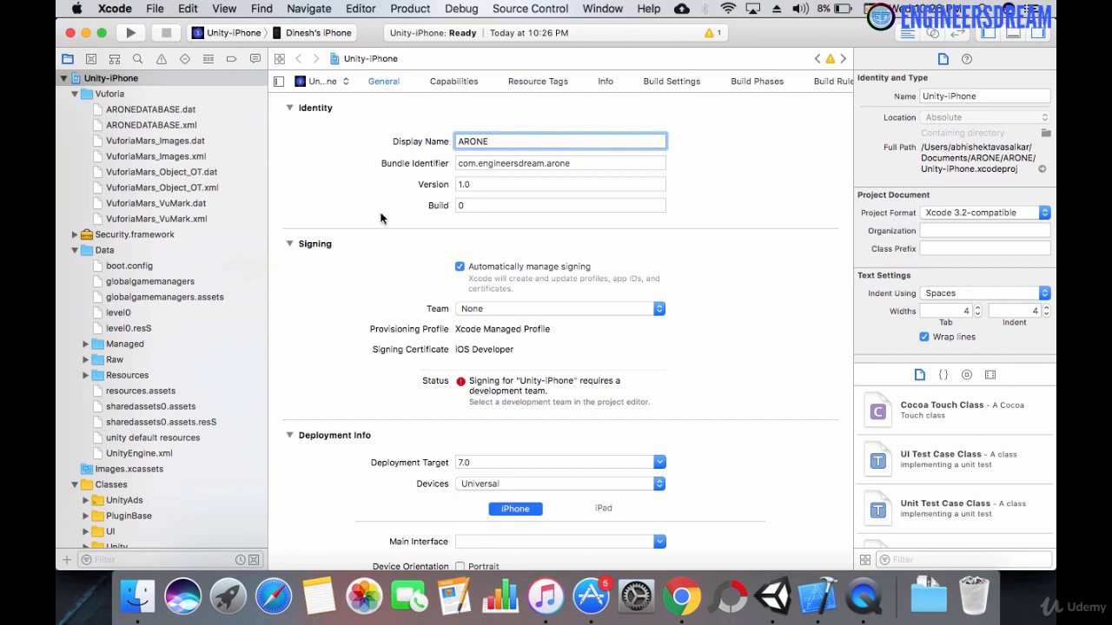
View the Apple ID sign-in form for adding a signing account and close the account preferences without signing in
{"action": "left_click", "coordinate": [498, 315]}
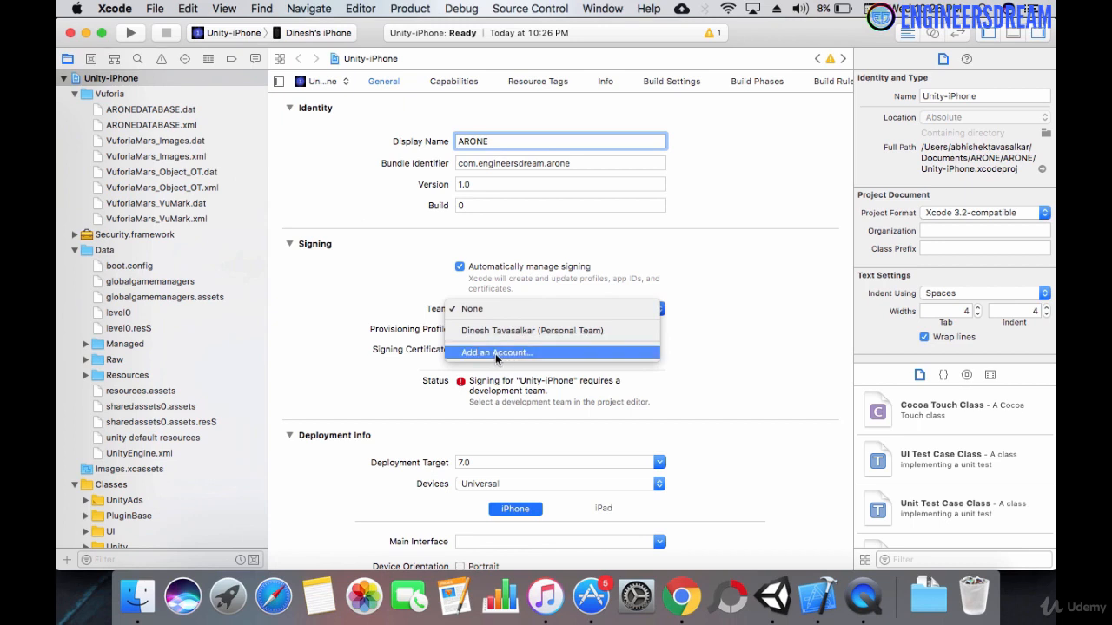
{"action": "left_click", "coordinate": [516, 351]}
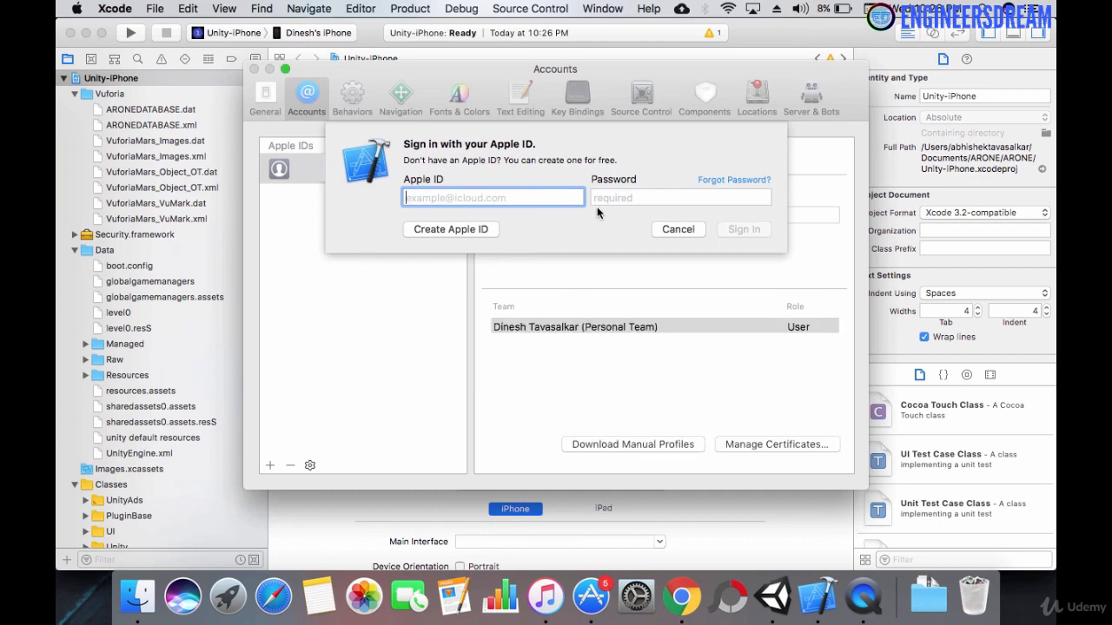
{"action": "left_click", "coordinate": [672, 228]}
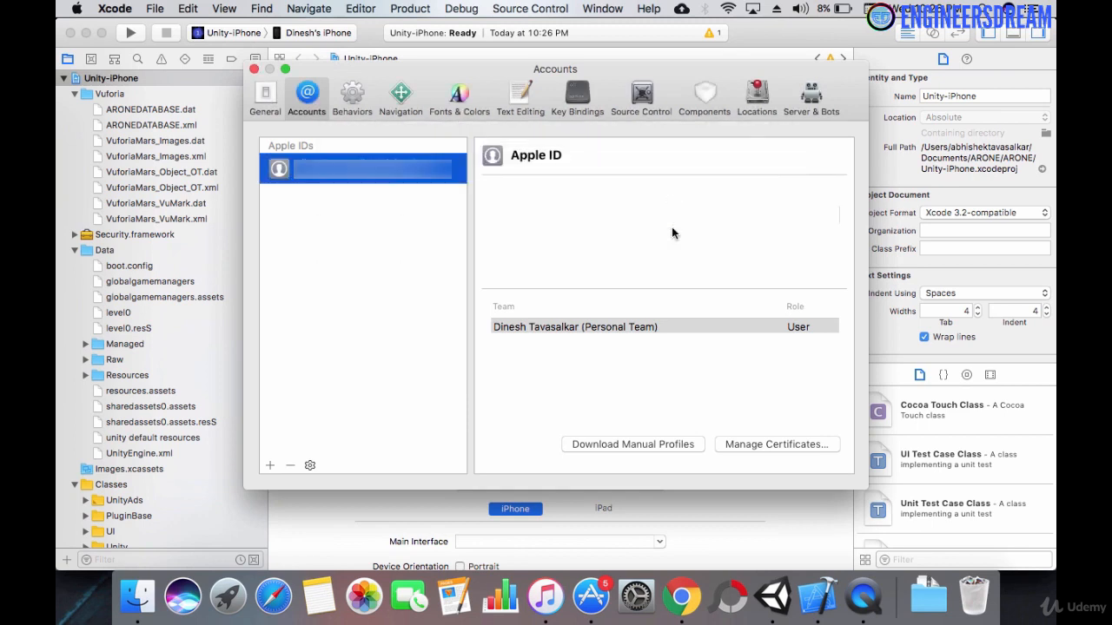
{"action": "left_click", "coordinate": [253, 68]}
Set the signing Team to the existing personal team and review the device options under Deployment Info
{"action": "left_click", "coordinate": [608, 309]}
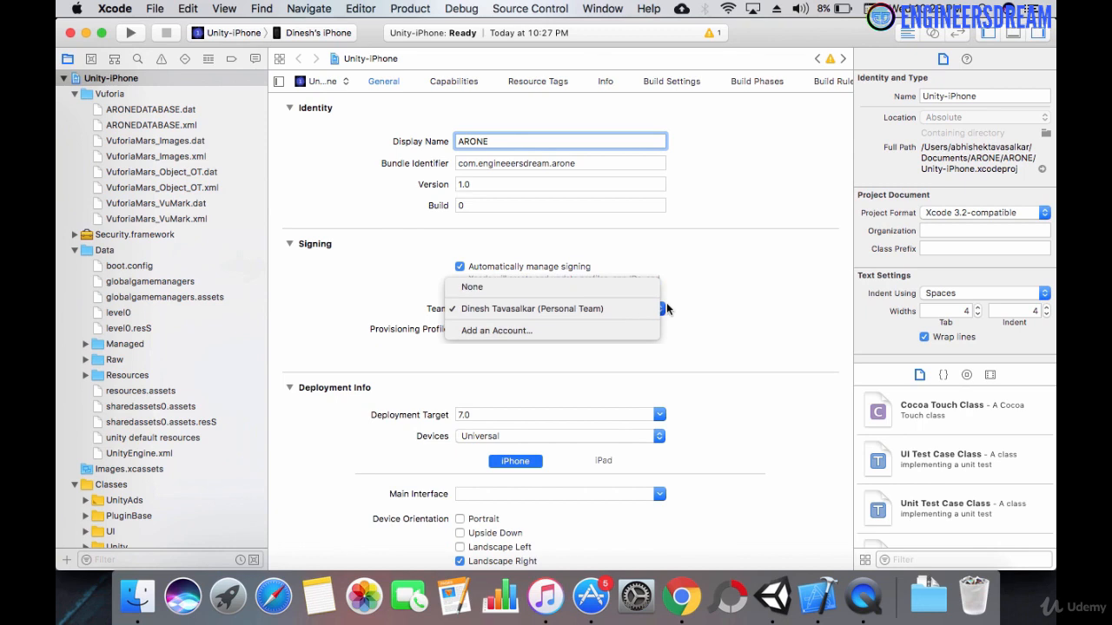
{"action": "left_click", "coordinate": [744, 323]}
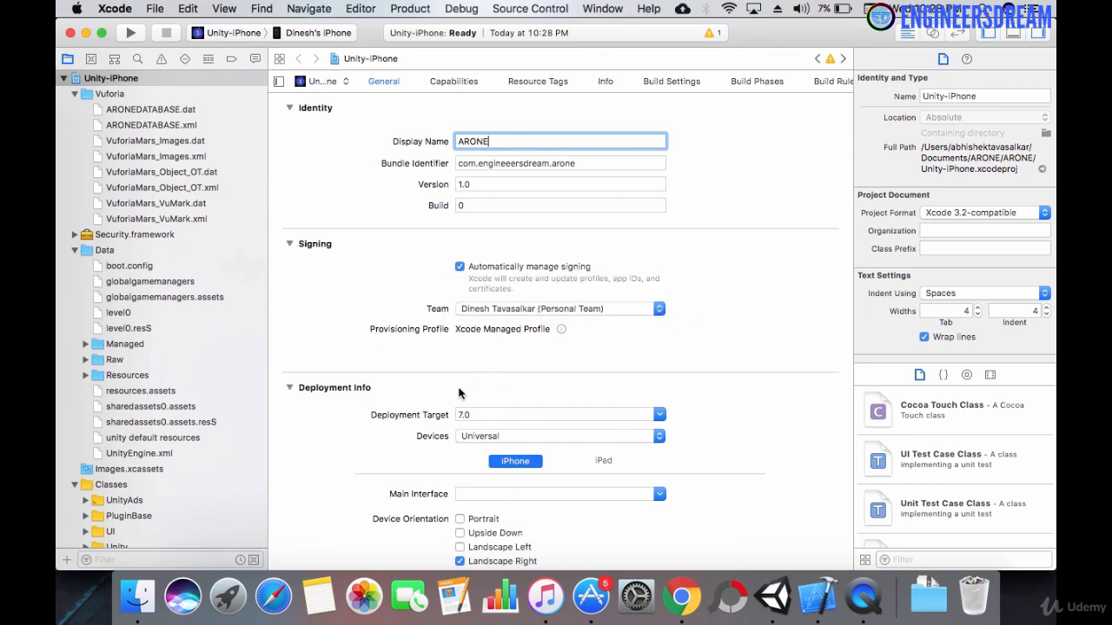
{"action": "left_click", "coordinate": [503, 435]}
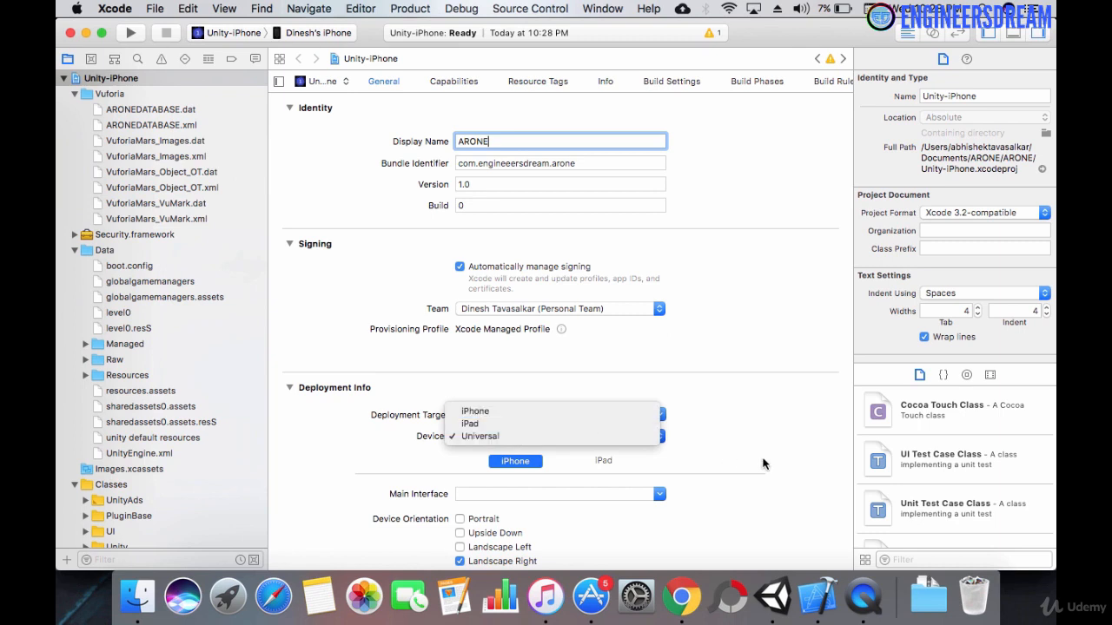
{"action": "left_click", "coordinate": [711, 447]}
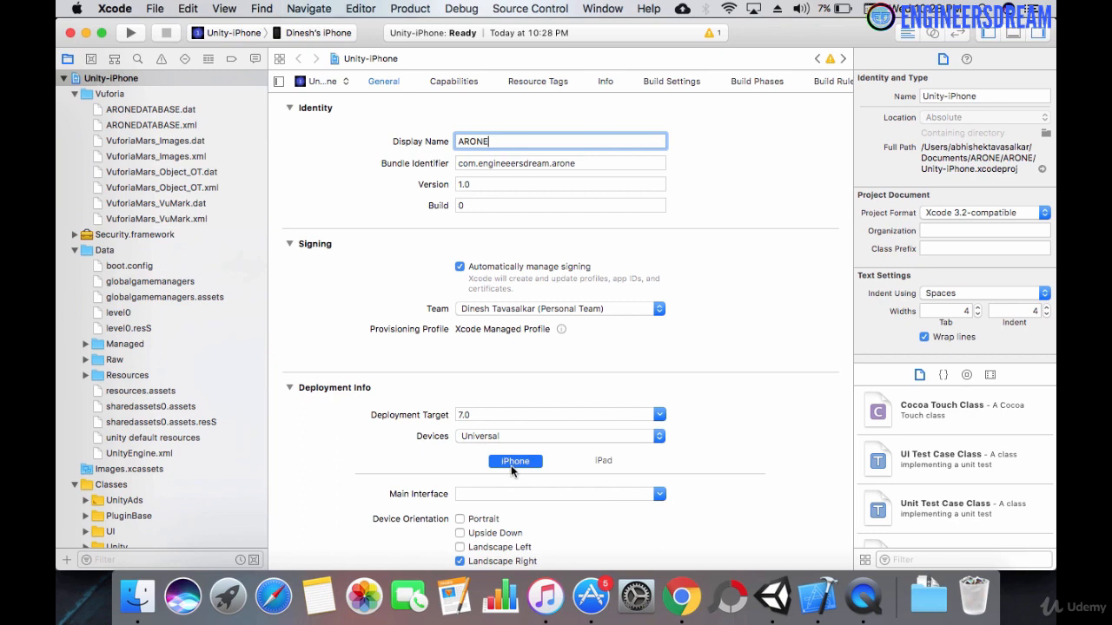
{"action": "left_click", "coordinate": [609, 463]}
Build and run the Unity-iPhone project on the connected iPhone and dismiss the launch alert
{"action": "left_click", "coordinate": [131, 34]}
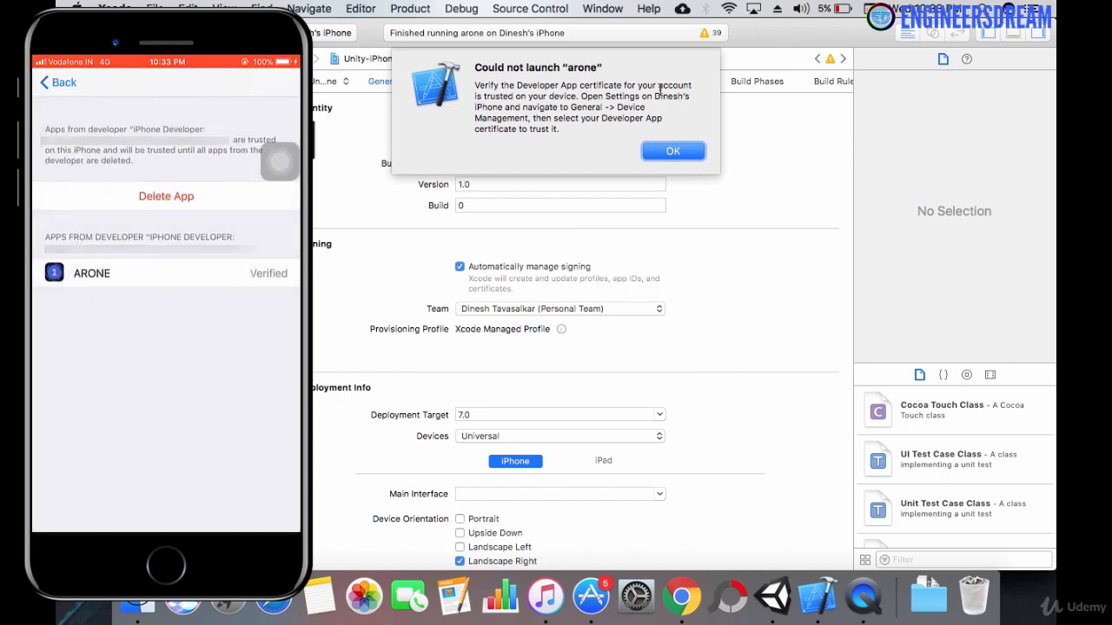
{"action": "left_click", "coordinate": [675, 150]}
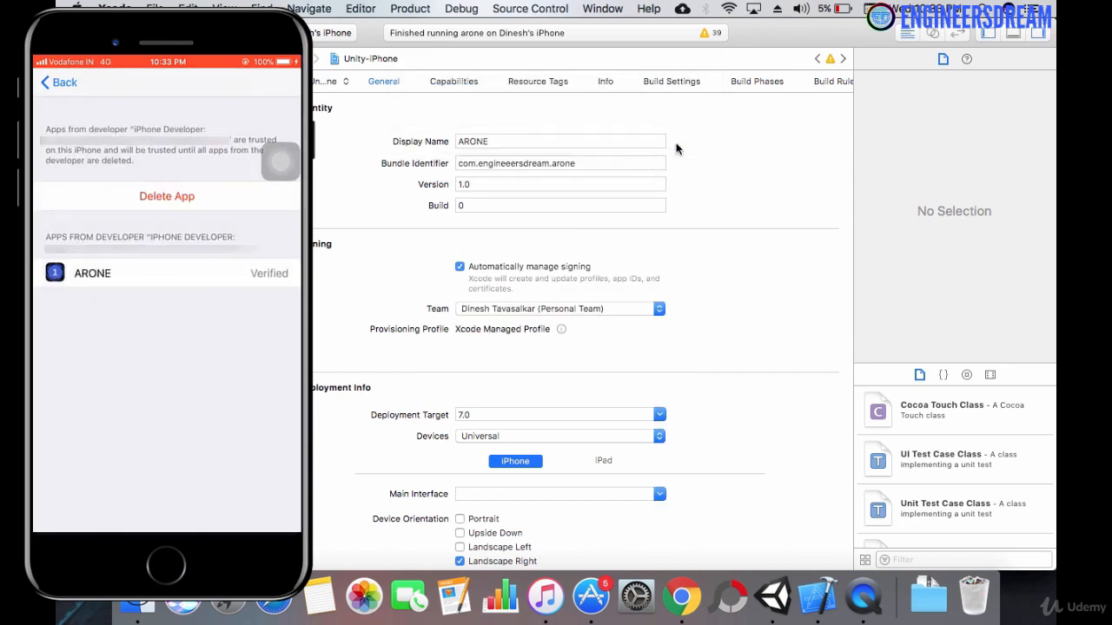